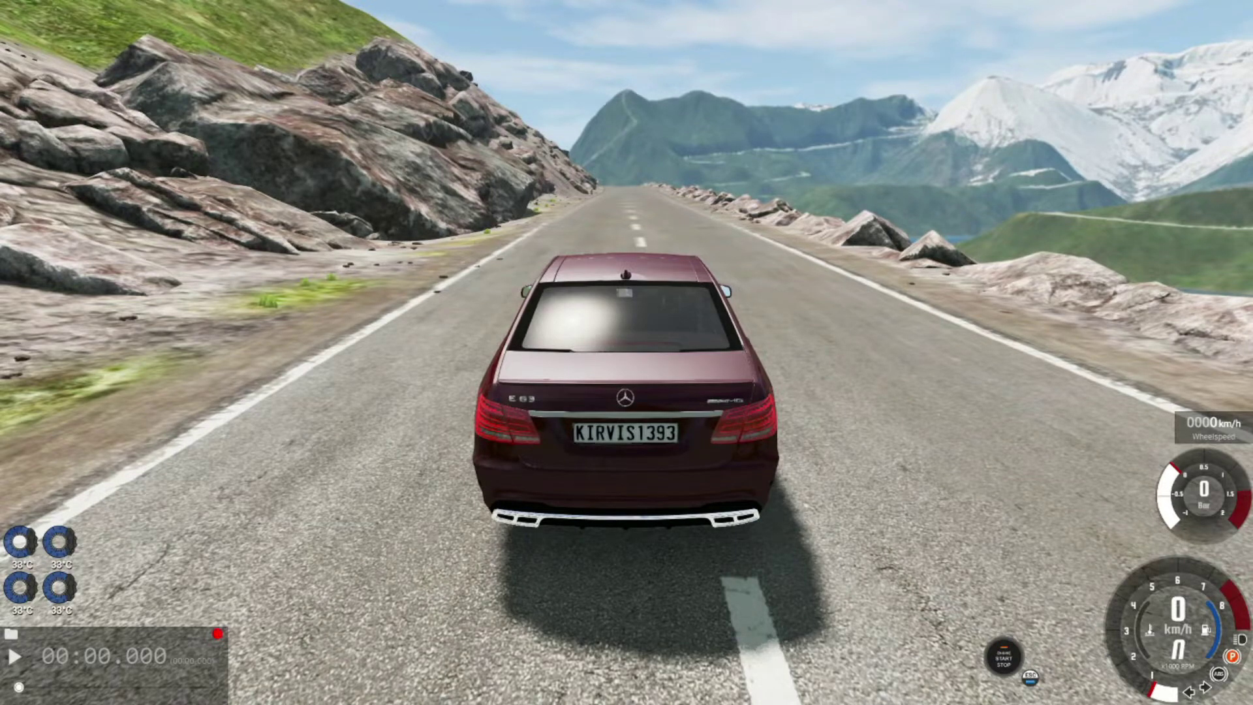
Drive the car a short distance forward along the road and brake to a stop.
{"action": "key", "text": "Up"}
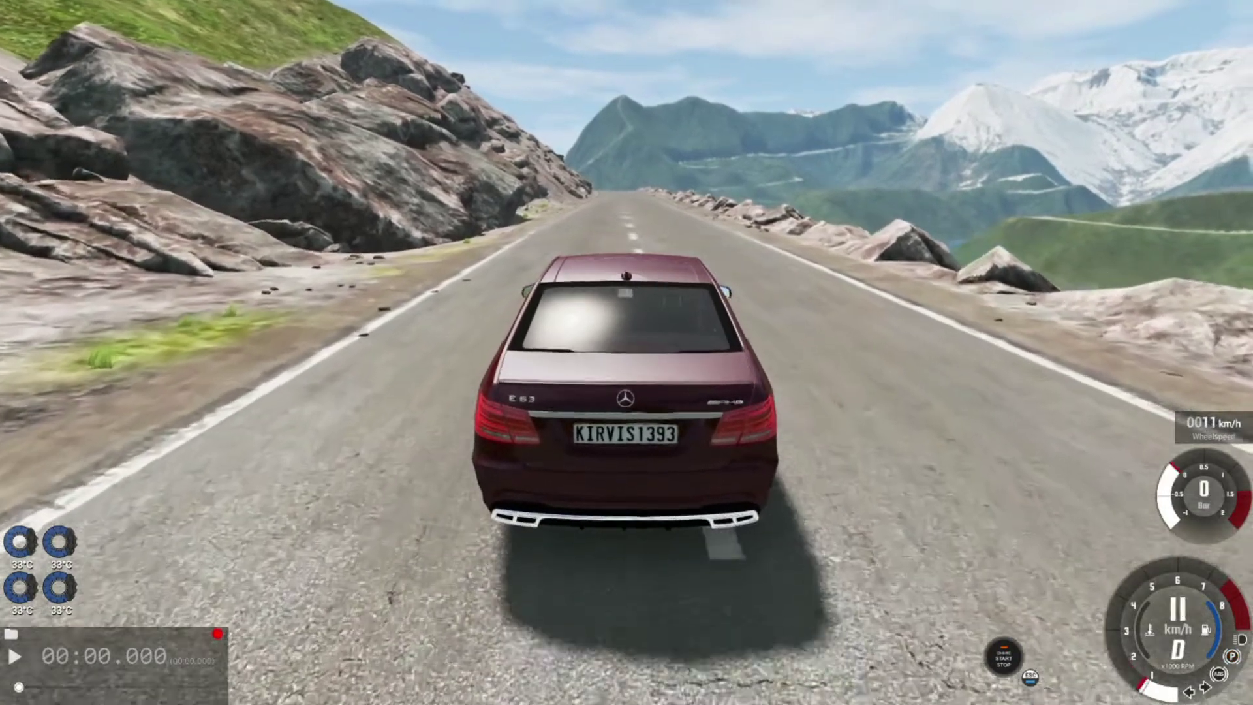
{"action": "key", "text": "Right"}
{"action": "key", "text": "Down"}
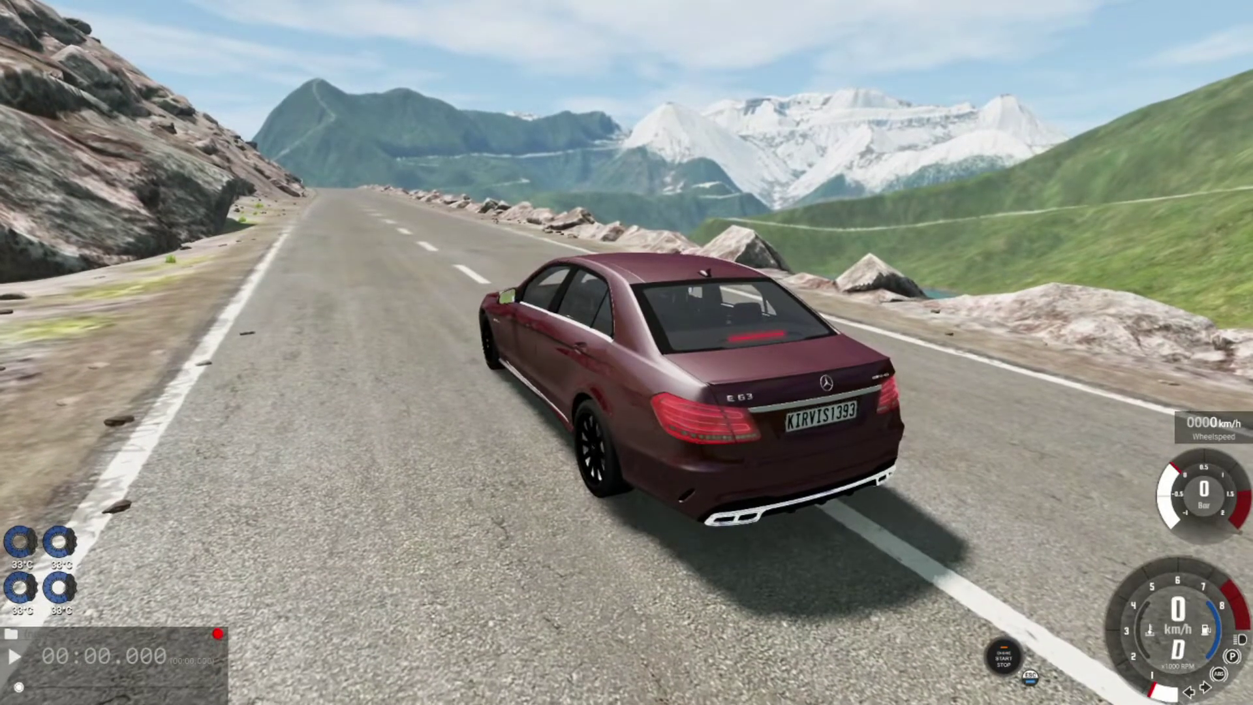
Open the UI app customization and browse the list of apps that can be added to the layout.
{"action": "key", "text": "Escape"}
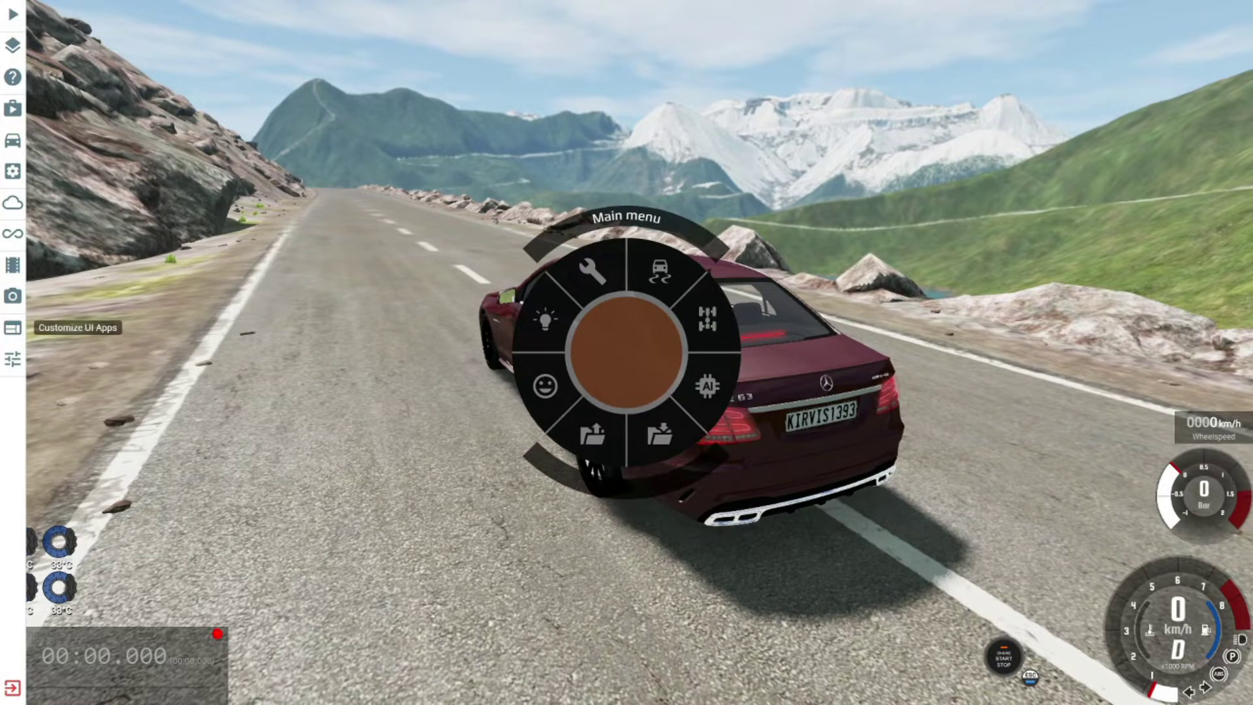
{"action": "left_click", "coordinate": [13, 328]}
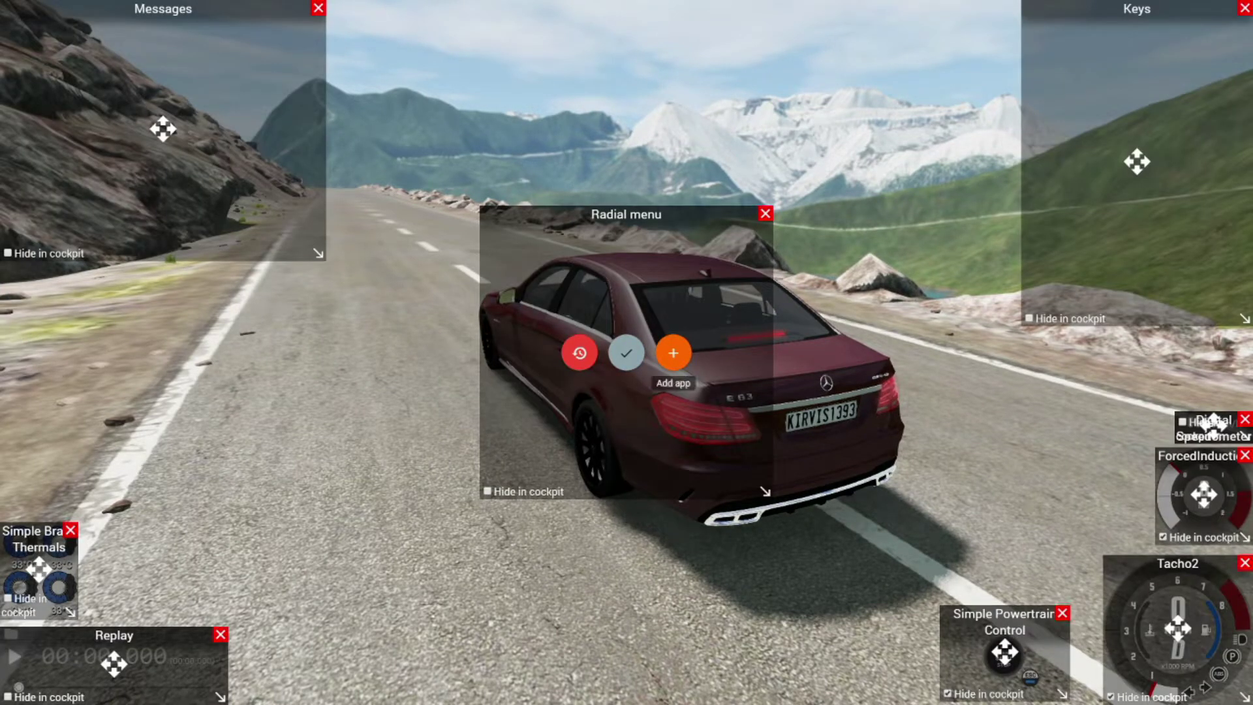
{"action": "left_click", "coordinate": [673, 352]}
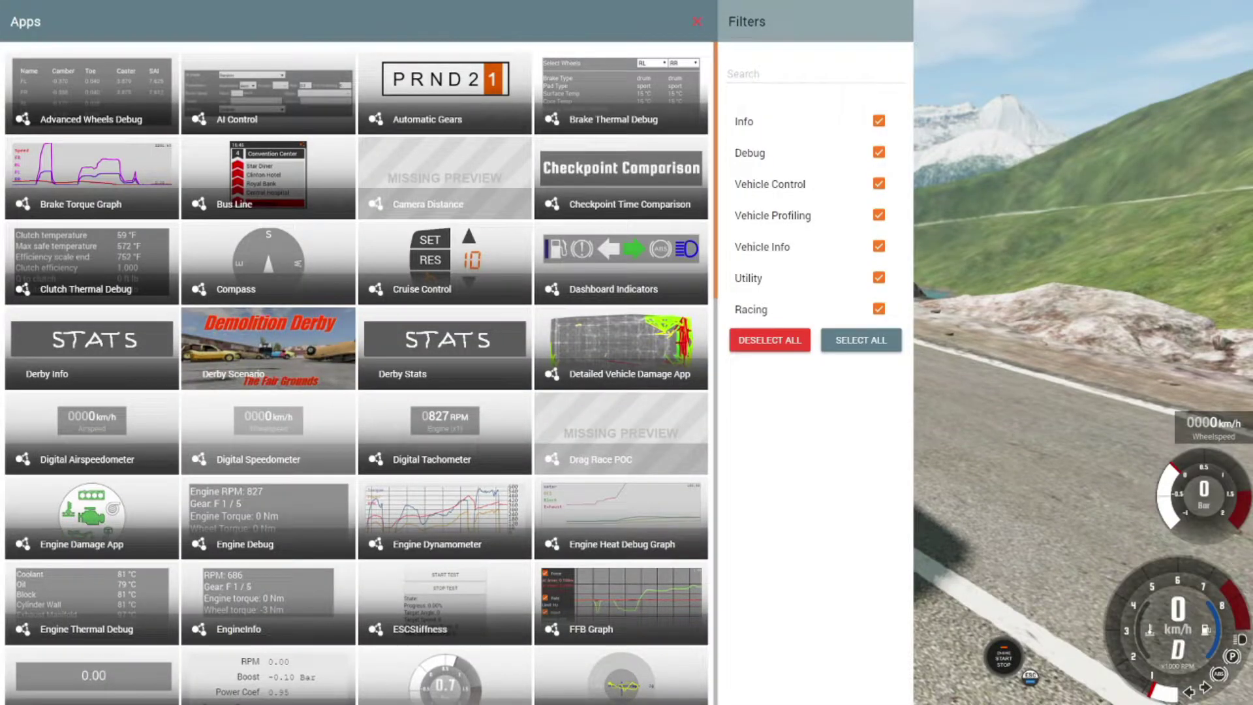
{"action": "scroll", "coordinate": [356, 373], "scroll_direction": "down", "scroll_amount": 5}
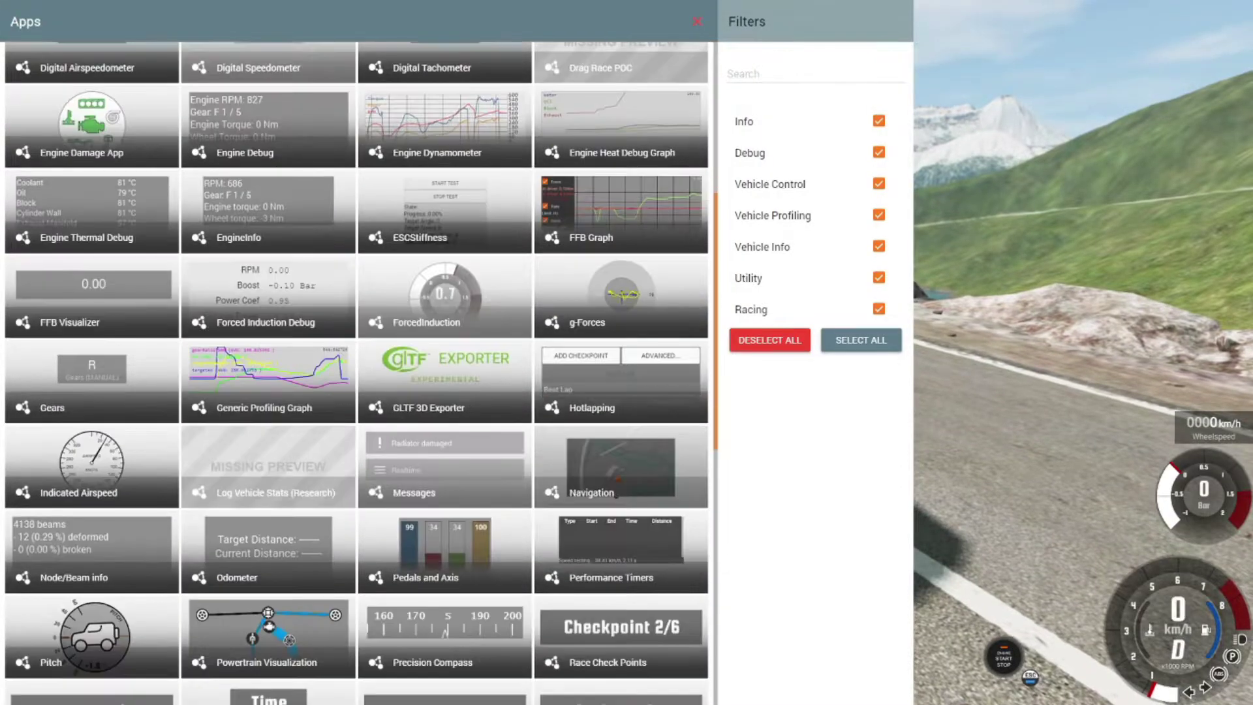
{"action": "scroll", "coordinate": [356, 373], "scroll_direction": "down", "scroll_amount": 3}
{"action": "scroll", "coordinate": [357, 373], "scroll_direction": "up", "scroll_amount": 8}
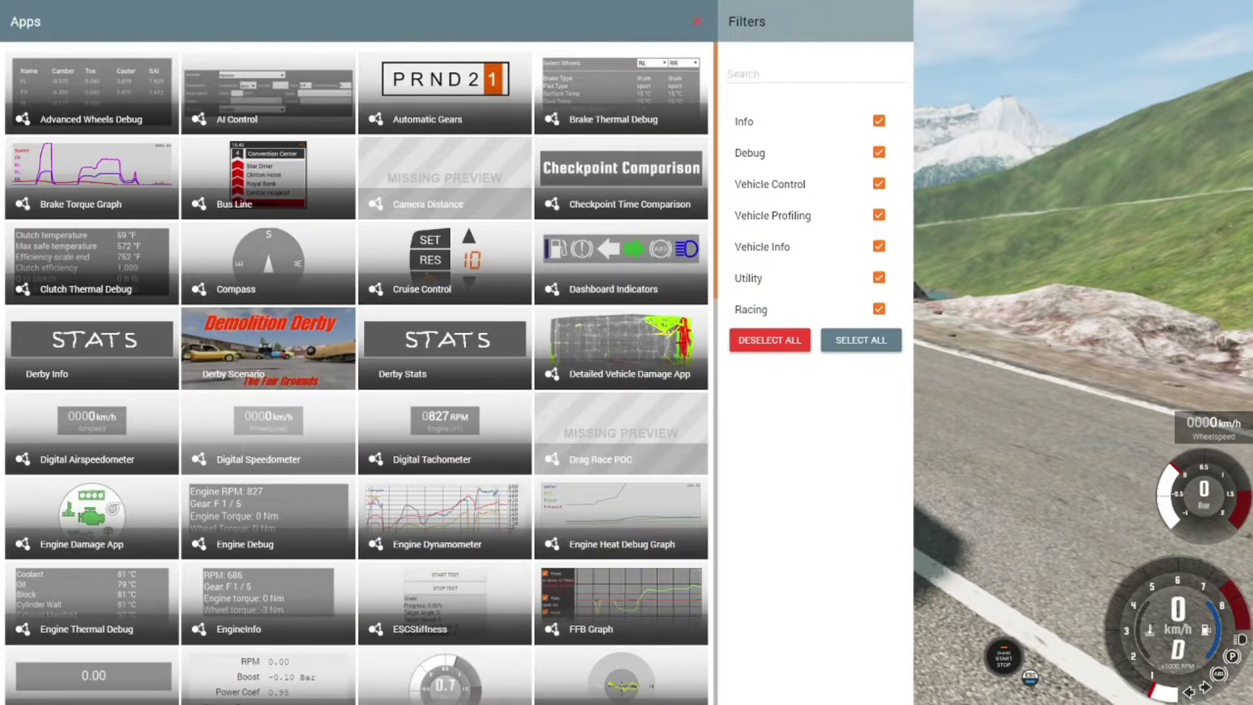
Search the UI apps for "REPLA" and choose the Replay app for the layout.
{"action": "left_click", "coordinate": [815, 74]}
{"action": "type", "text": "RE"}
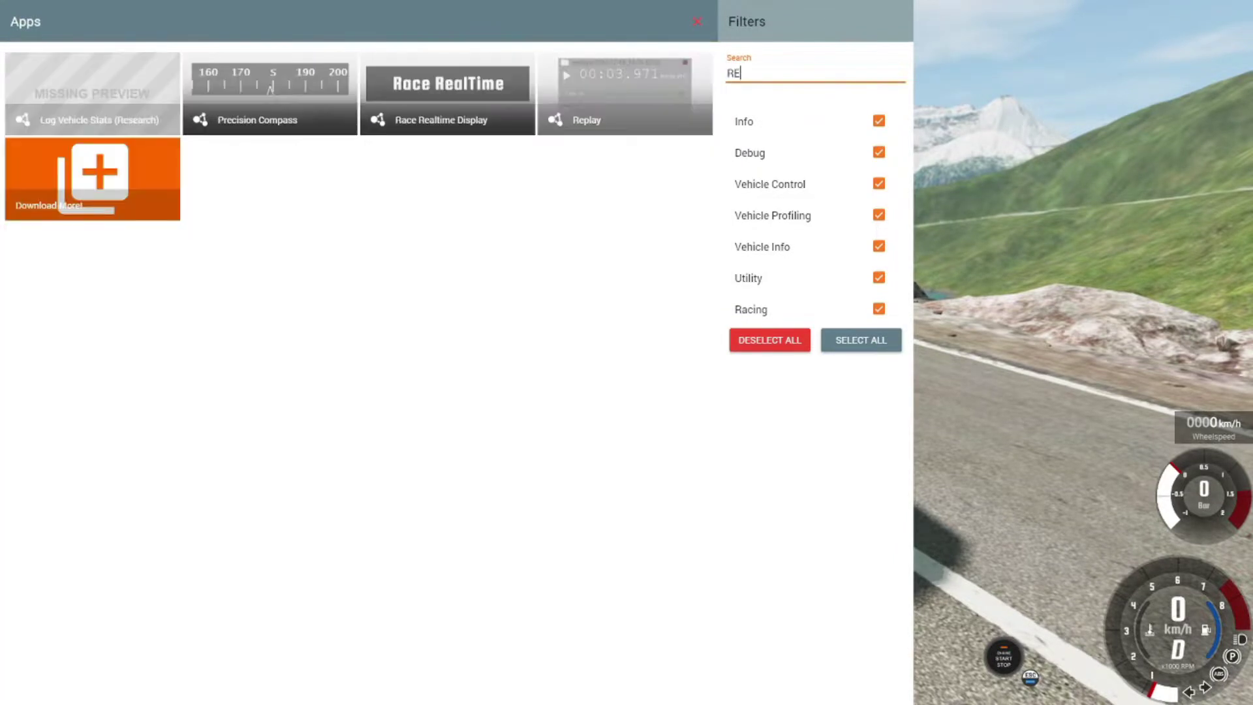
{"action": "type", "text": "PLA"}
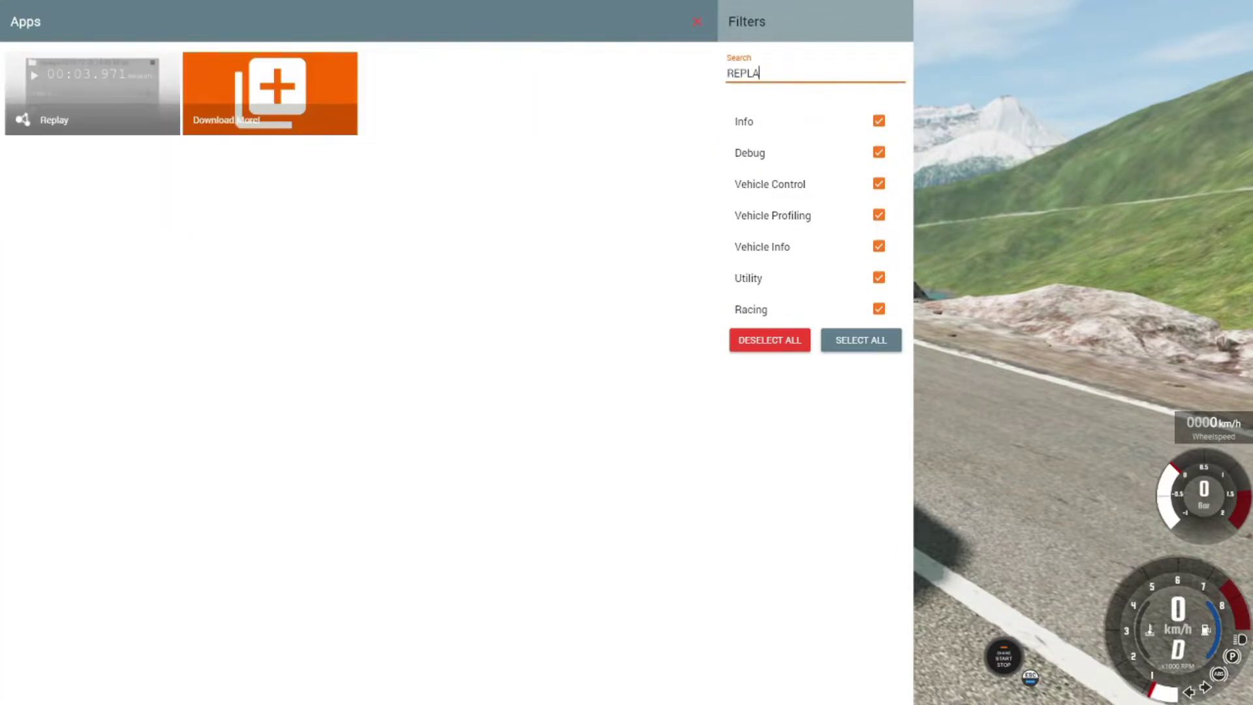
{"action": "left_click", "coordinate": [92, 91]}
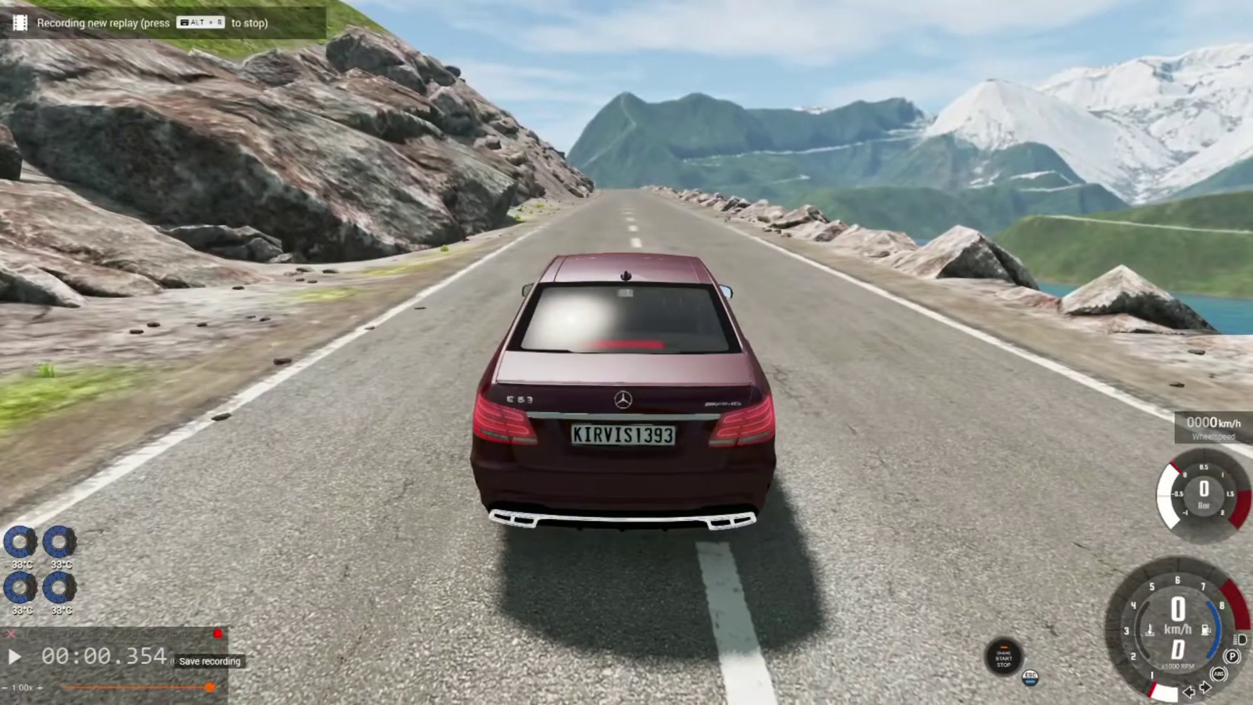
Drive the car along the mountain road while recording a new replay.
{"action": "key", "text": "Up"}
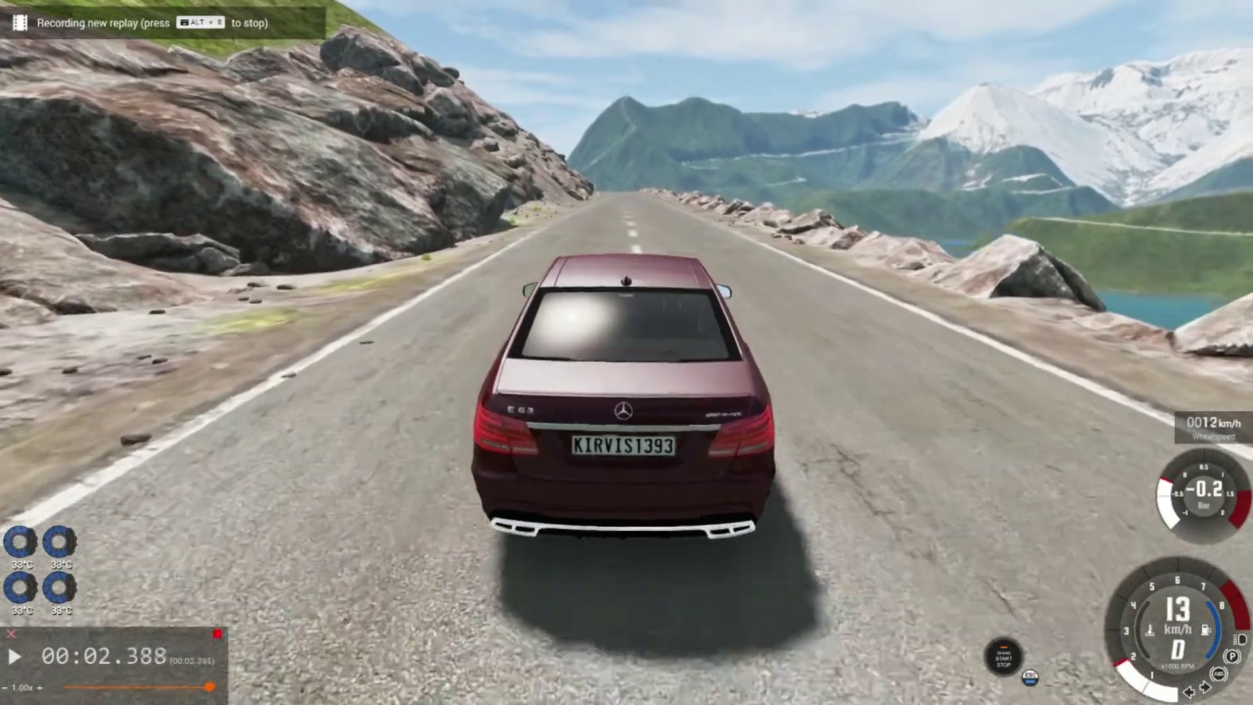
{"action": "key", "text": "Up"}
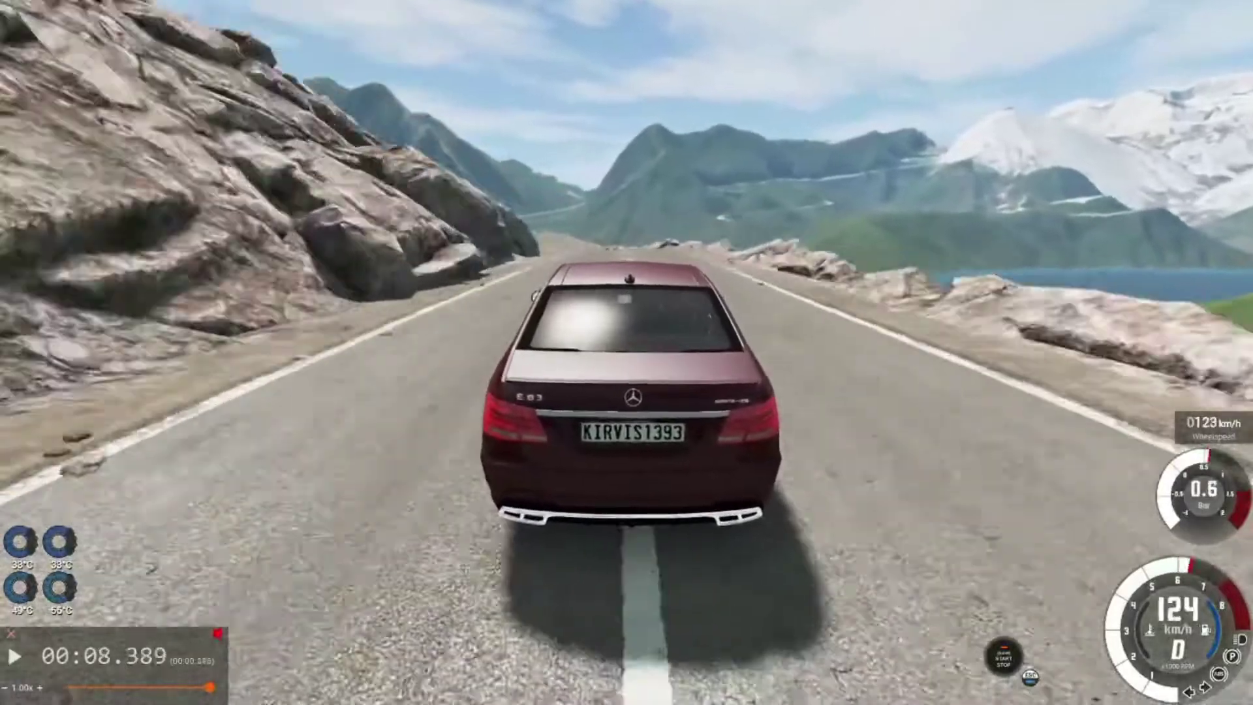
{"action": "key", "text": "Up"}
{"action": "key", "text": "Down"}
{"action": "key", "text": "Up"}
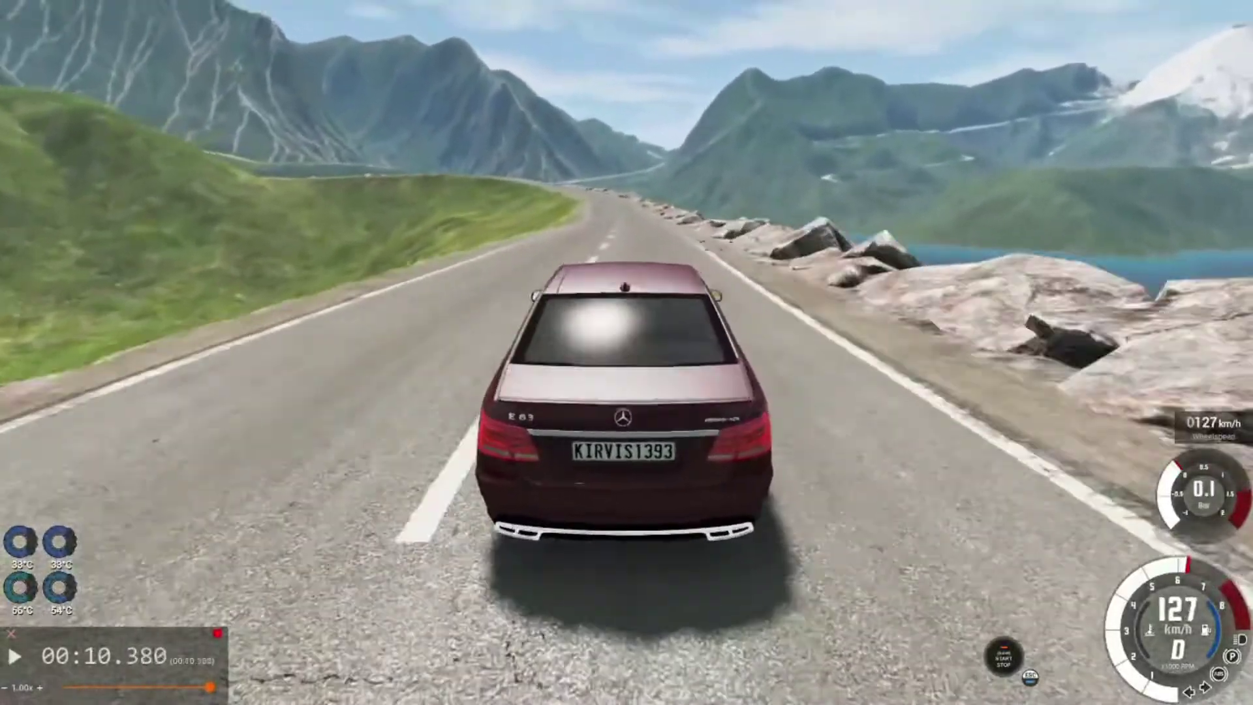
{"action": "key", "text": "Up"}
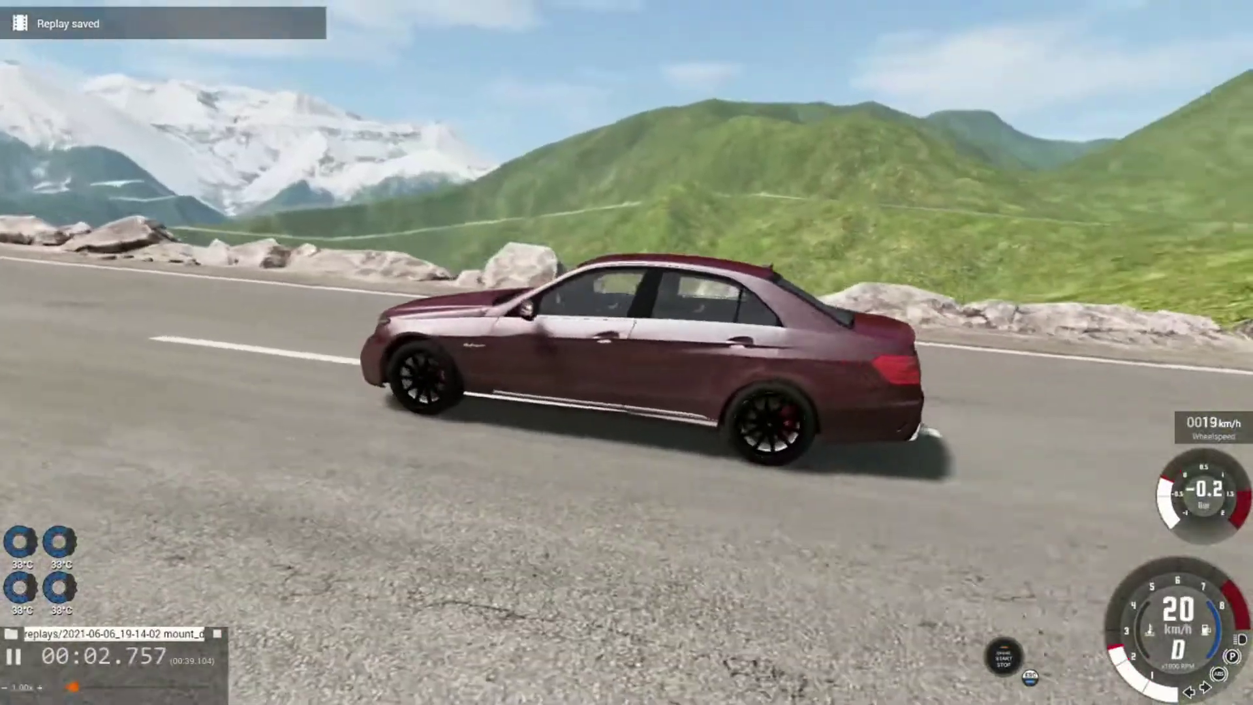
Pause the replay playback and rewind it to 00:00.000.
{"action": "key", "text": "j"}
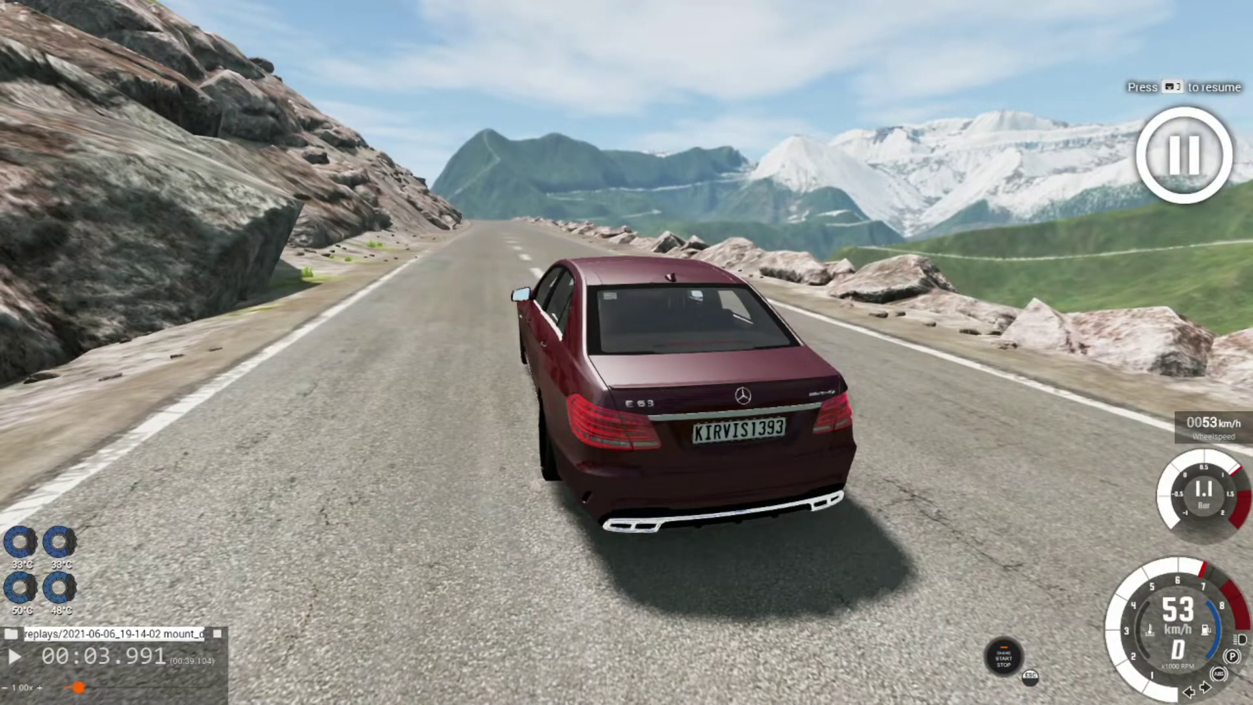
{"action": "left_click_drag", "start_coordinate": [79, 687], "coordinate": [63, 687]}
{"action": "right_click_drag", "start_coordinate": [456, 392], "coordinate": [646, 450]}
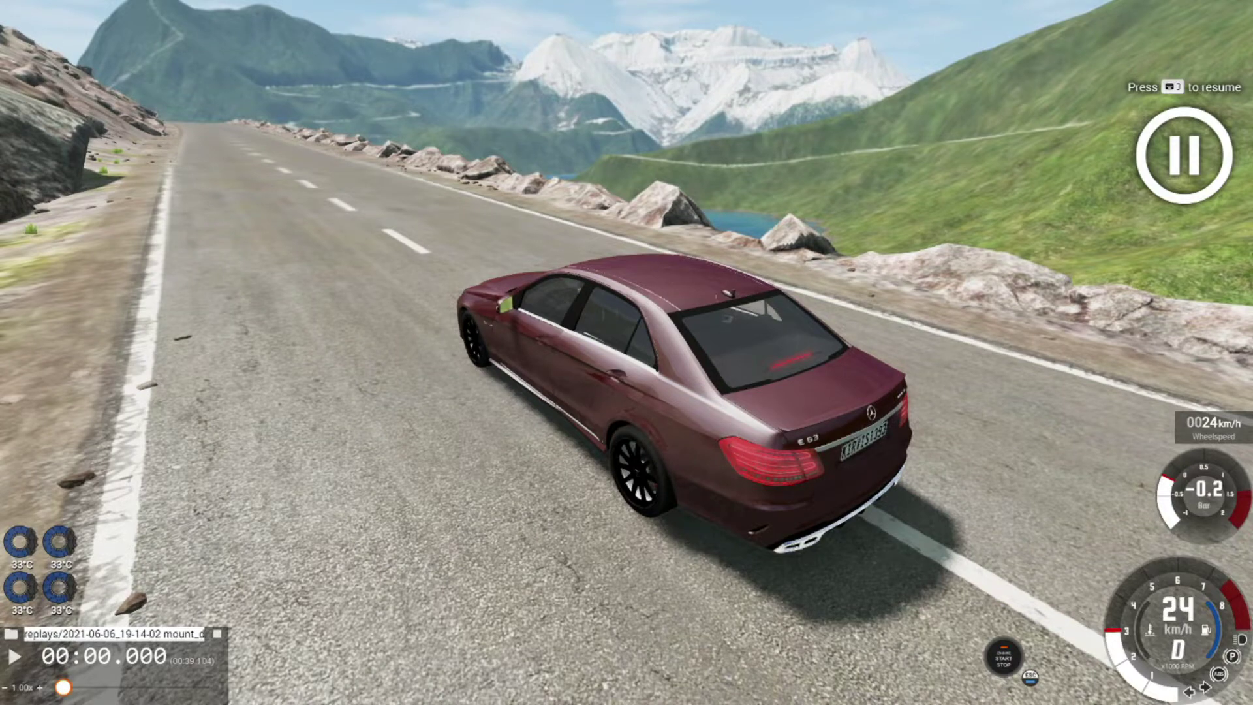
Open the world editor and create a new camera path with the Camera Path Editor.
{"action": "key", "text": "F11"}
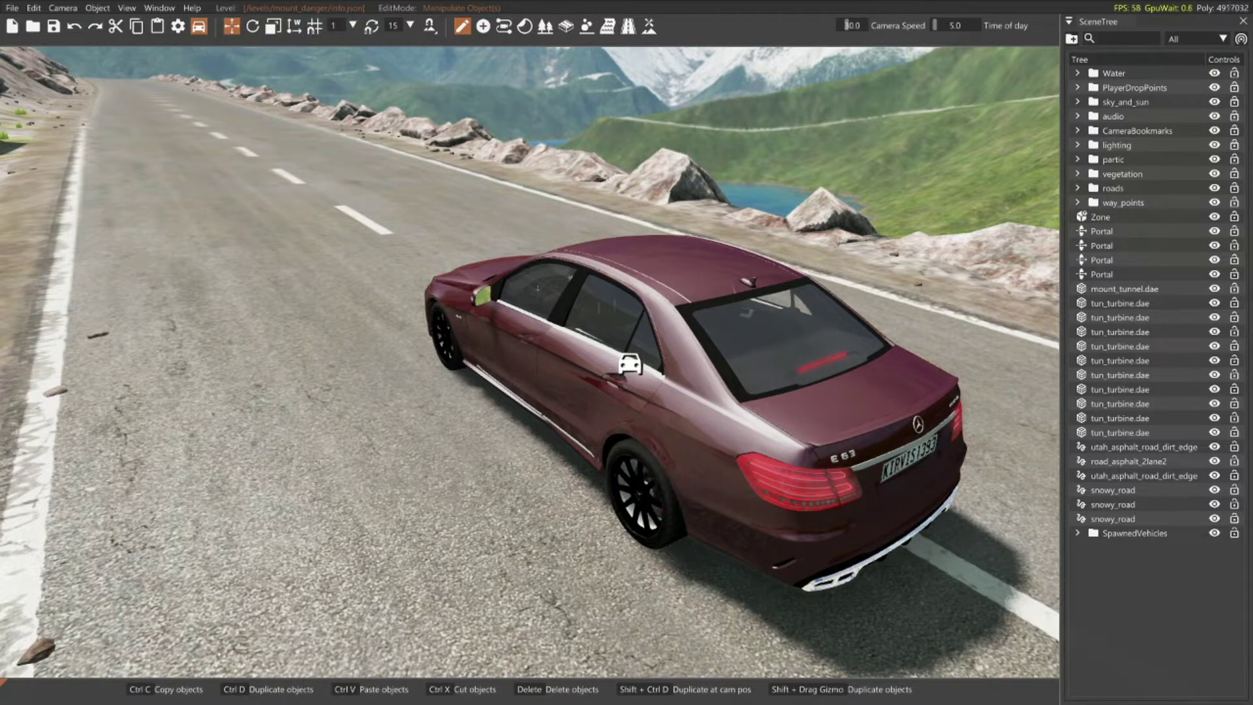
{"action": "right_click_drag", "start_coordinate": [530, 362], "coordinate": [613, 286]}
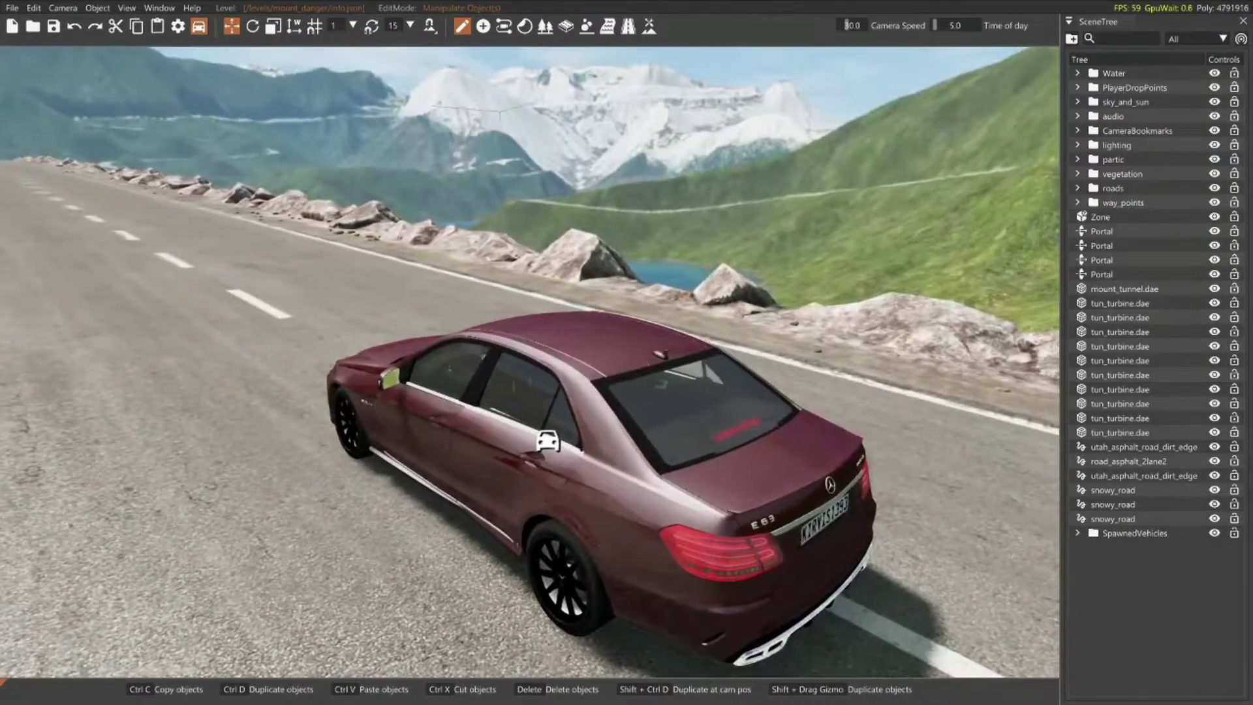
{"action": "right_click_drag", "start_coordinate": [530, 362], "coordinate": [489, 387]}
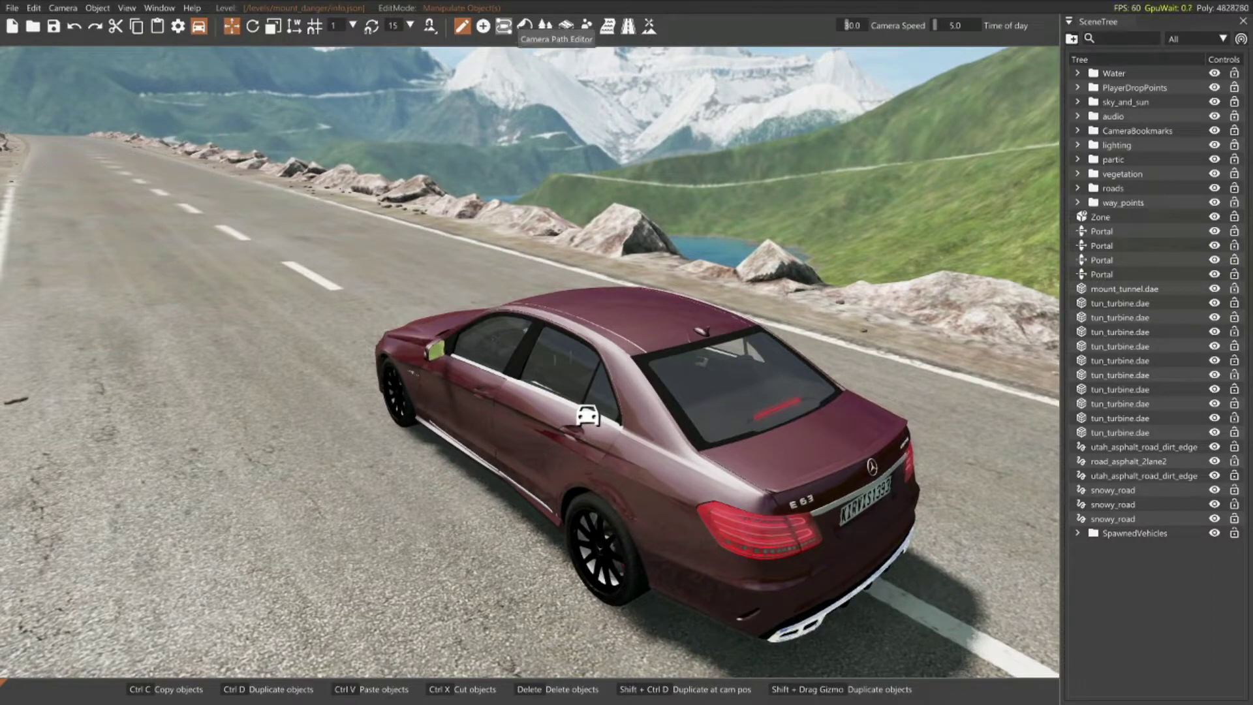
{"action": "left_click", "coordinate": [504, 26]}
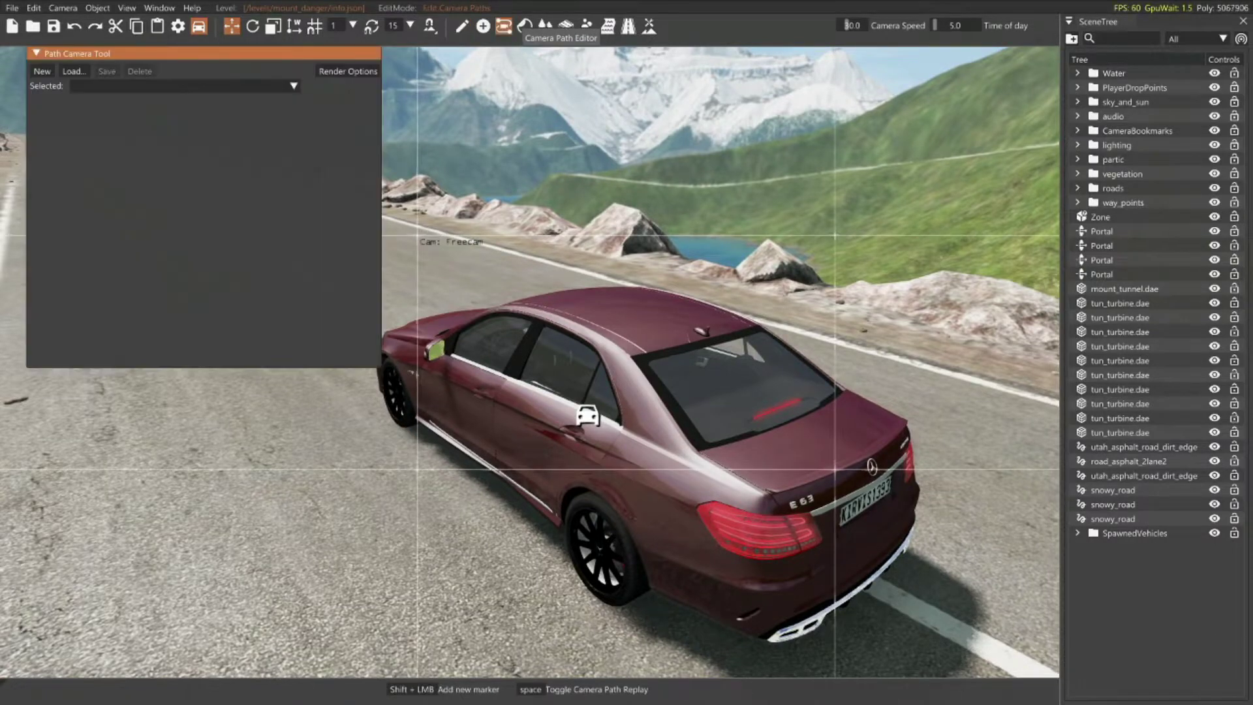
{"action": "left_click_drag", "start_coordinate": [202, 54], "coordinate": [199, 63]}
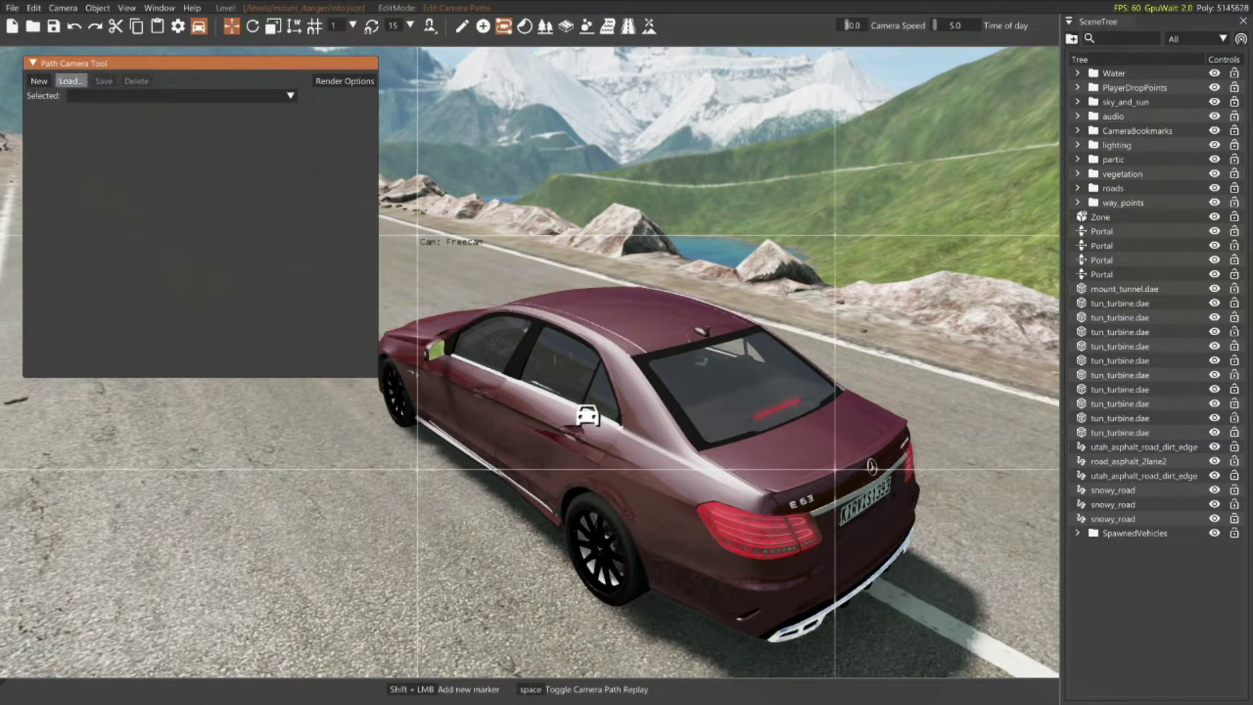
{"action": "left_click", "coordinate": [38, 80]}
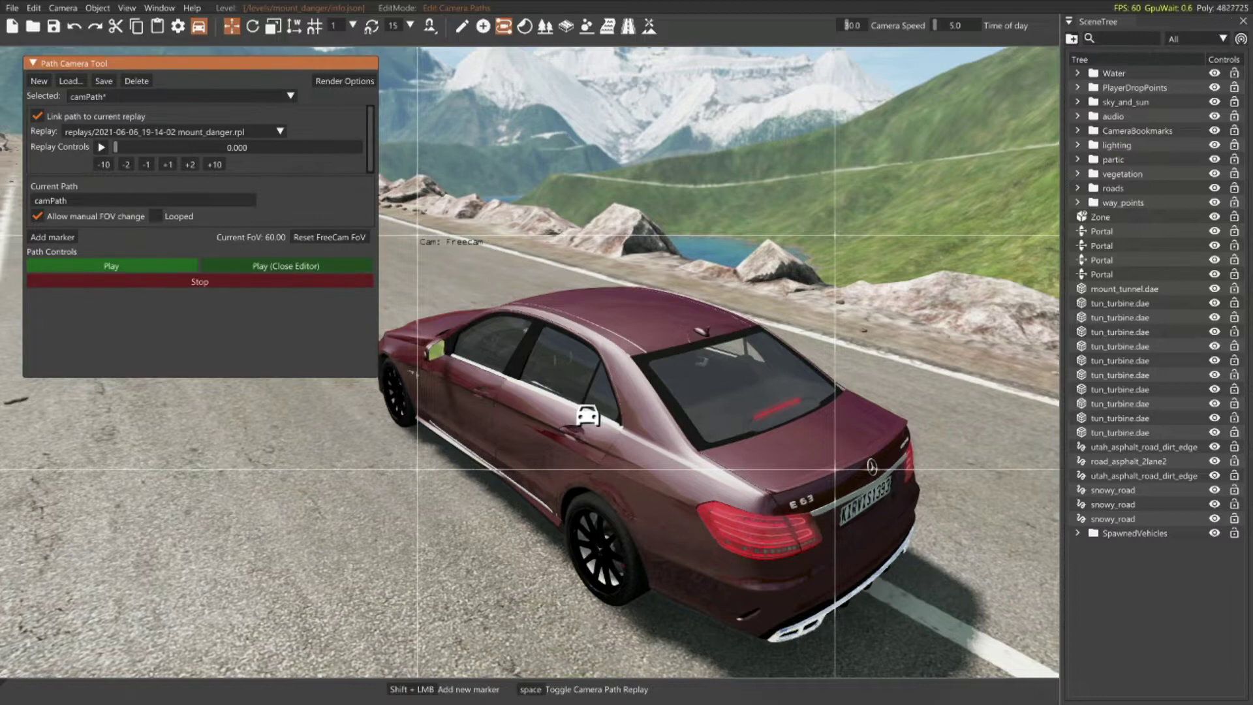
Frame the car from low behind its rear corner and add the first camera path marker at replay time 0.000.
{"action": "right_click_drag", "start_coordinate": [301, 443], "coordinate": [221, 408]}
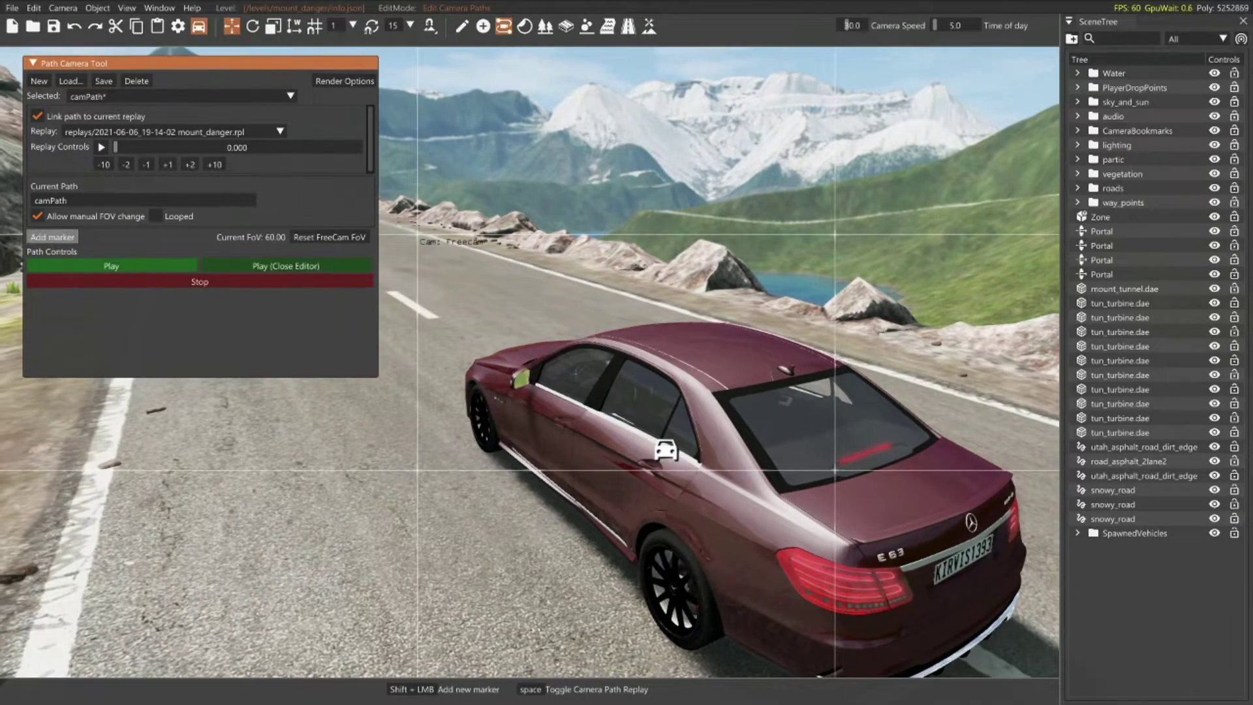
{"action": "key", "text": "d"}
{"action": "mouse_move", "coordinate": [457, 404]}
{"action": "right_mouse_down"}
{"action": "mouse_move", "coordinate": [352, 516]}
{"action": "mouse_move", "coordinate": [307, 483]}
{"action": "mouse_move", "coordinate": [379, 443]}
{"action": "mouse_move", "coordinate": [366, 438]}
{"action": "mouse_move", "coordinate": [395, 398]}
{"action": "mouse_move", "coordinate": [395, 355]}
{"action": "right_mouse_up"}
{"action": "key", "text": "s"}
{"action": "key", "text": "w"}
{"action": "key", "text": "s"}
{"action": "key", "text": "w"}
{"action": "key", "text": "s"}
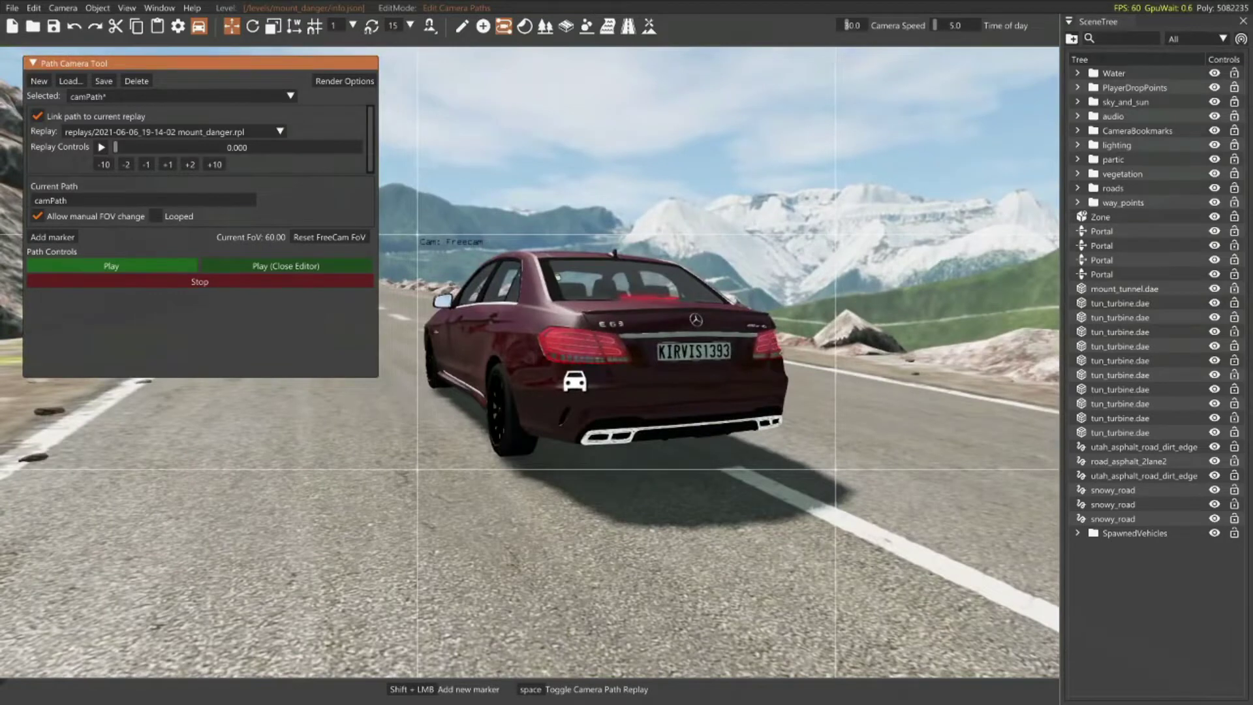
{"action": "left_click", "coordinate": [52, 237]}
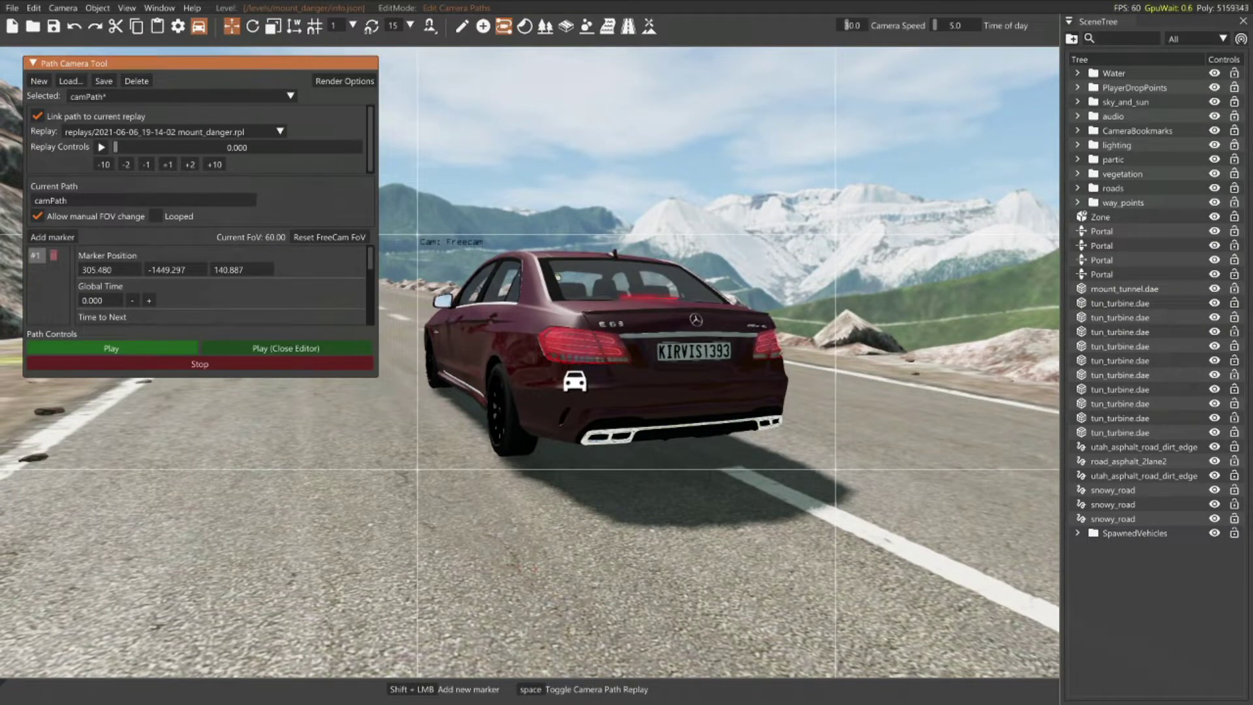
Advance the replay to 1.032, reframe the car from behind and add the second path marker.
{"action": "right_click_drag", "start_coordinate": [542, 366], "coordinate": [518, 344]}
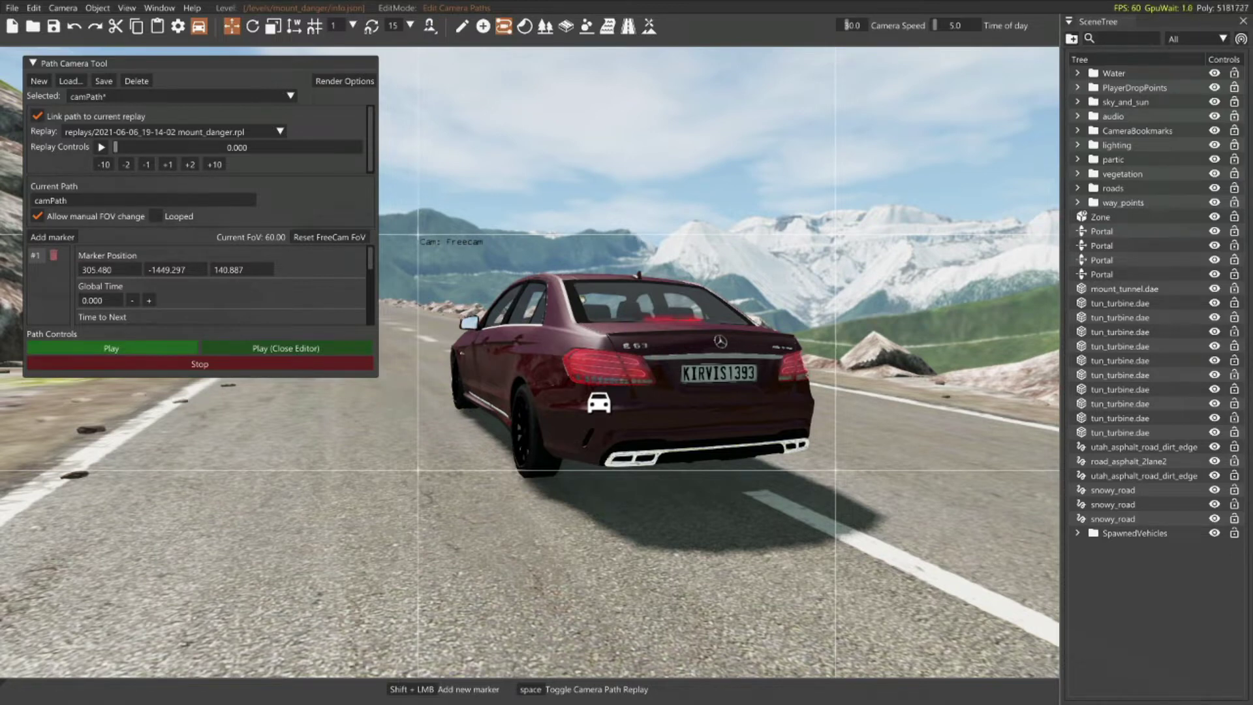
{"action": "left_click", "coordinate": [167, 164]}
{"action": "right_click_drag", "start_coordinate": [529, 363], "coordinate": [498, 332]}
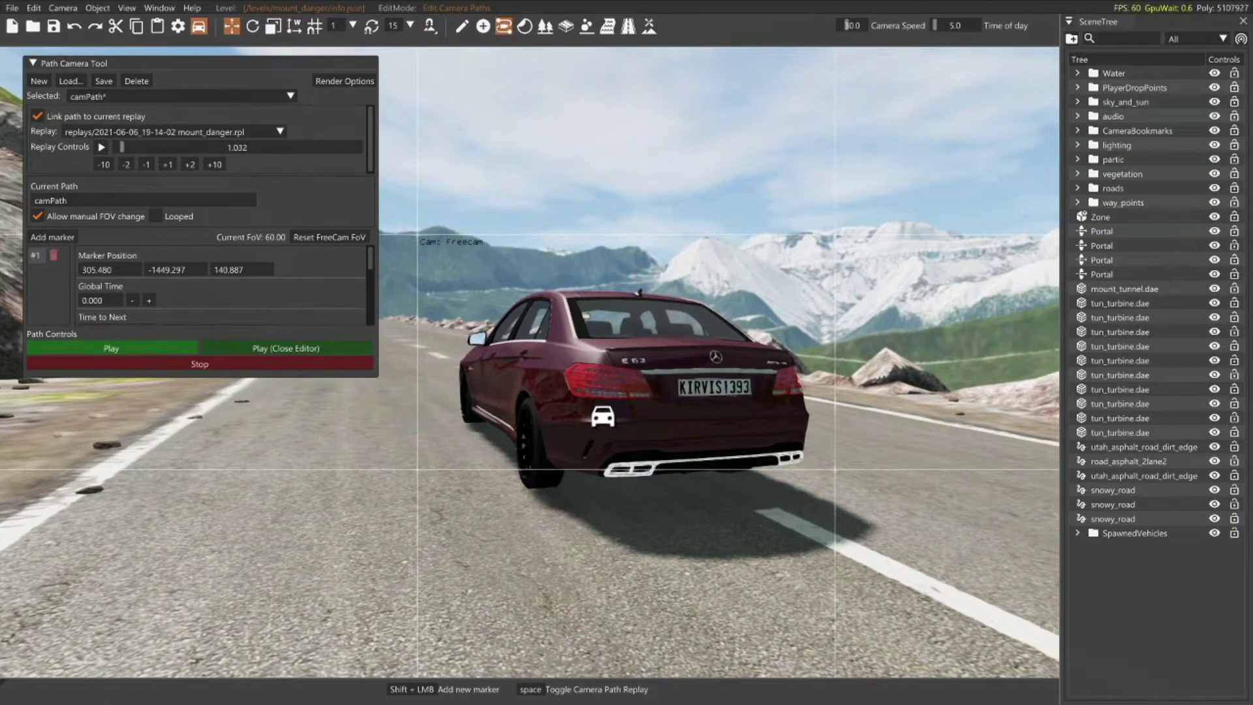
{"action": "key", "text": "w"}
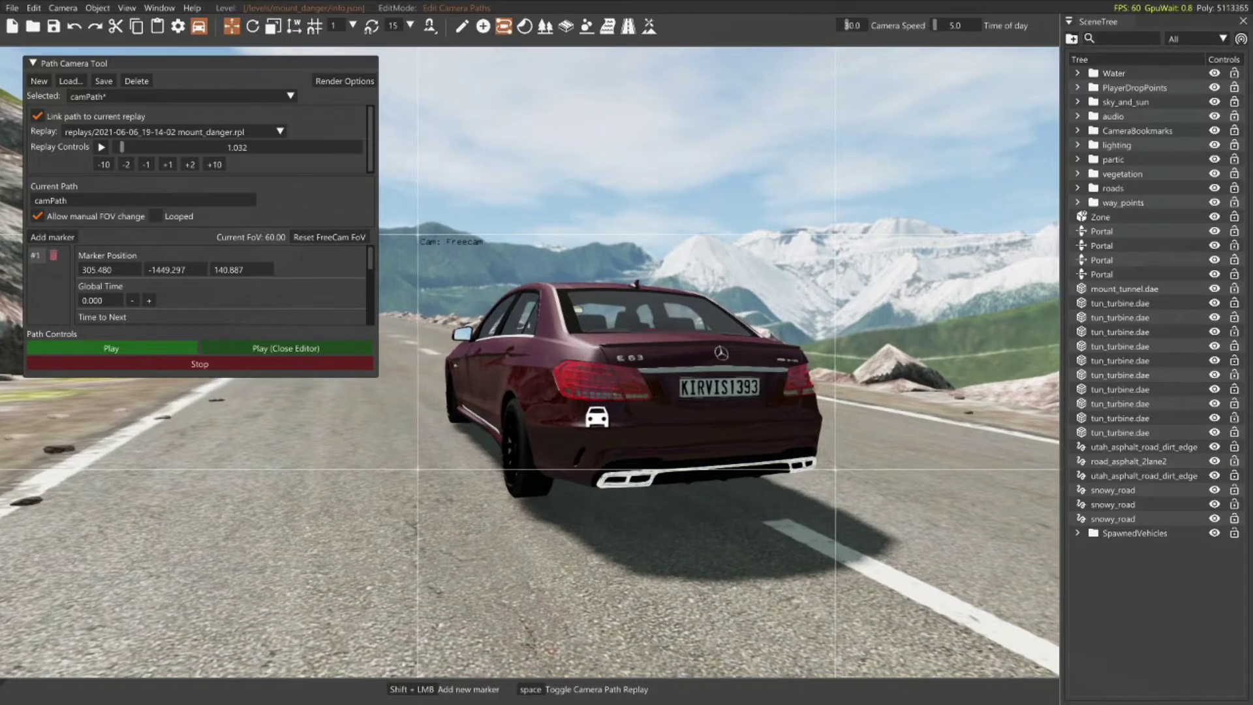
{"action": "left_click", "coordinate": [52, 237]}
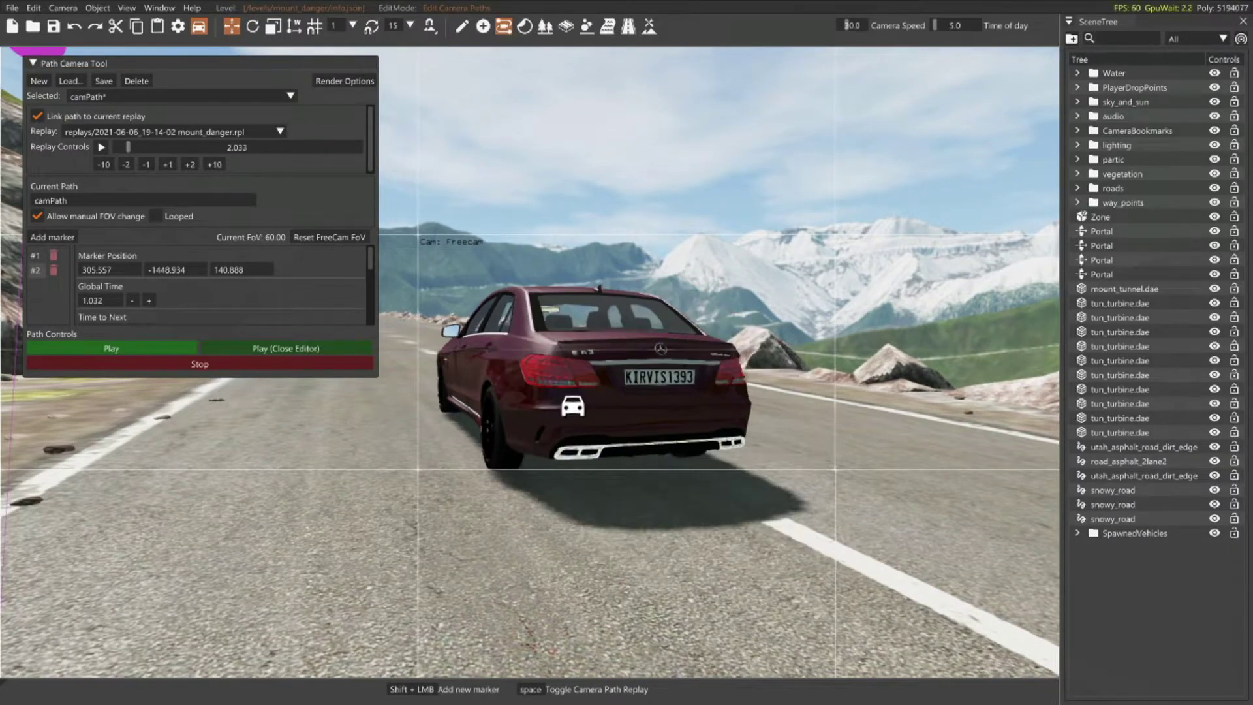
Move the camera closer to the car's rear at replay time 2.033 and add the third path marker.
{"action": "key", "text": "w"}
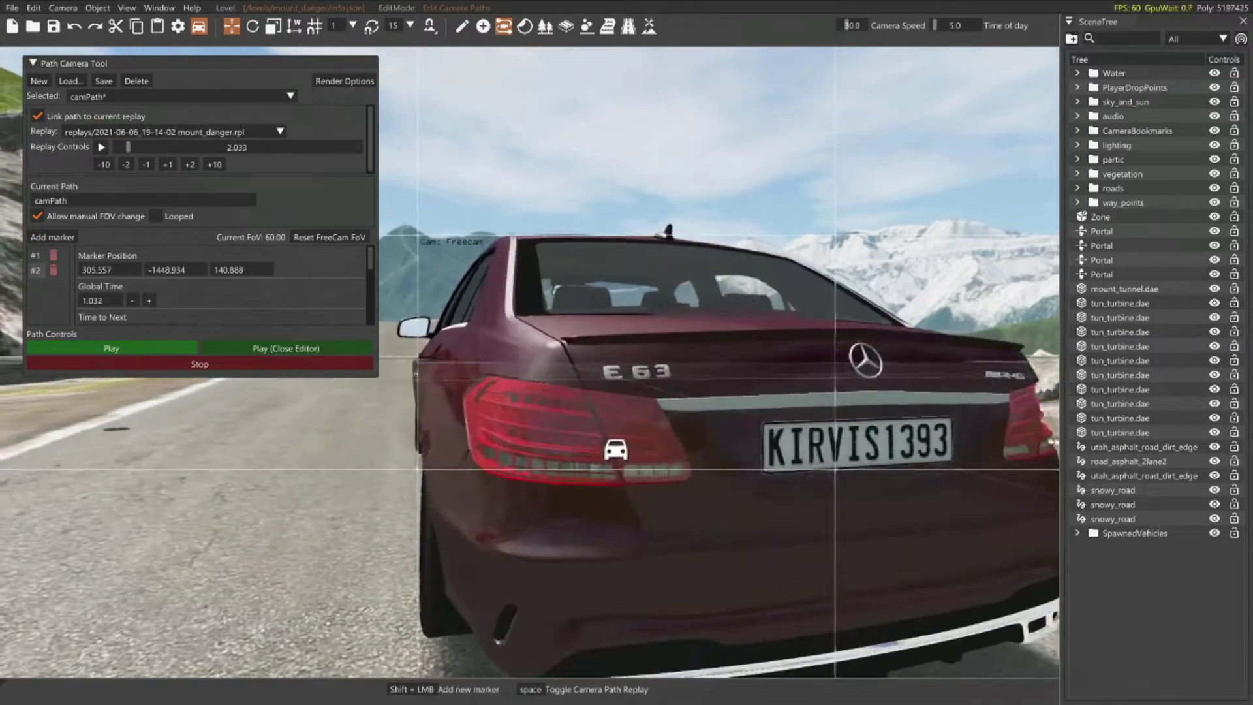
{"action": "key", "text": "s"}
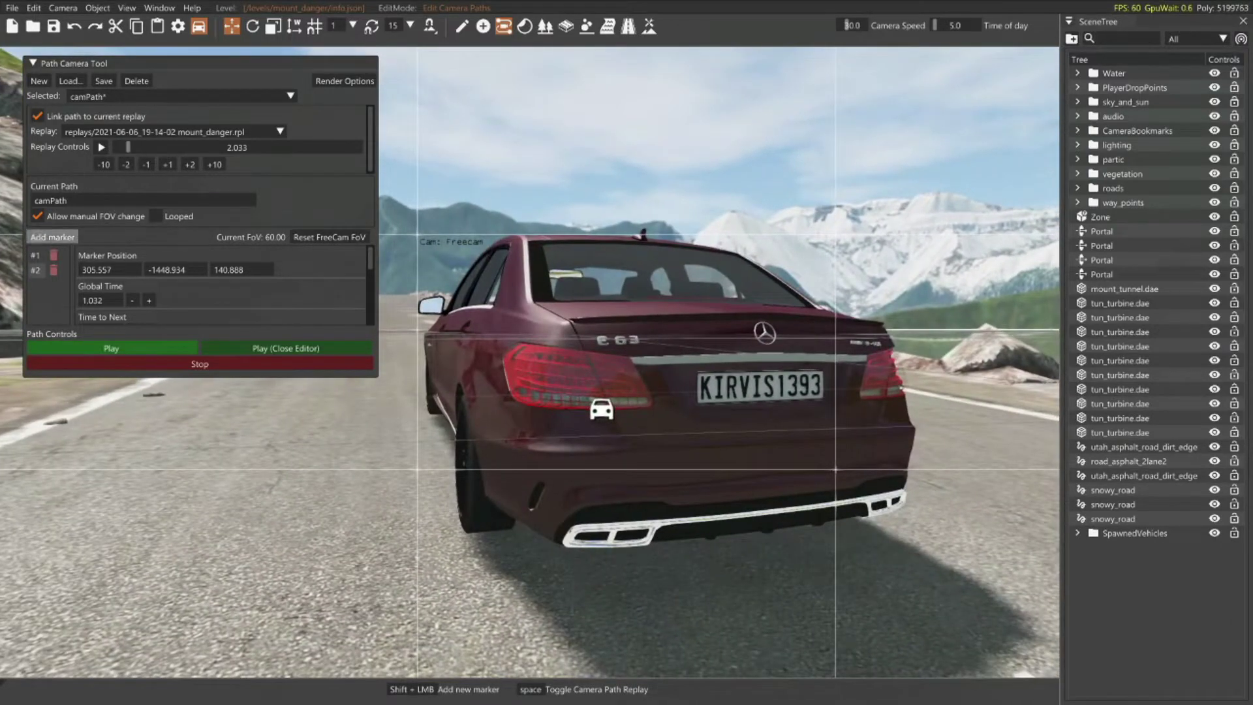
{"action": "left_click", "coordinate": [52, 237]}
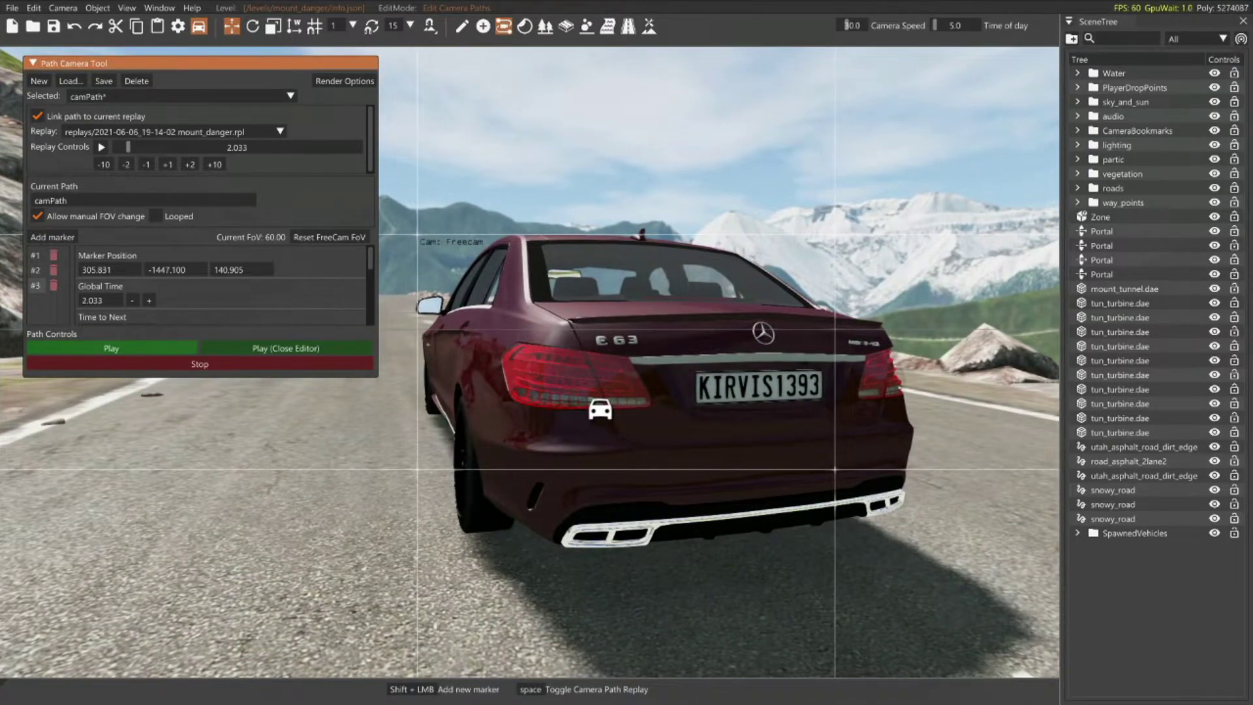
Add the fourth and fifth path markers behind the car at replay times 3.019 and 4.020.
{"action": "key", "text": "space"}
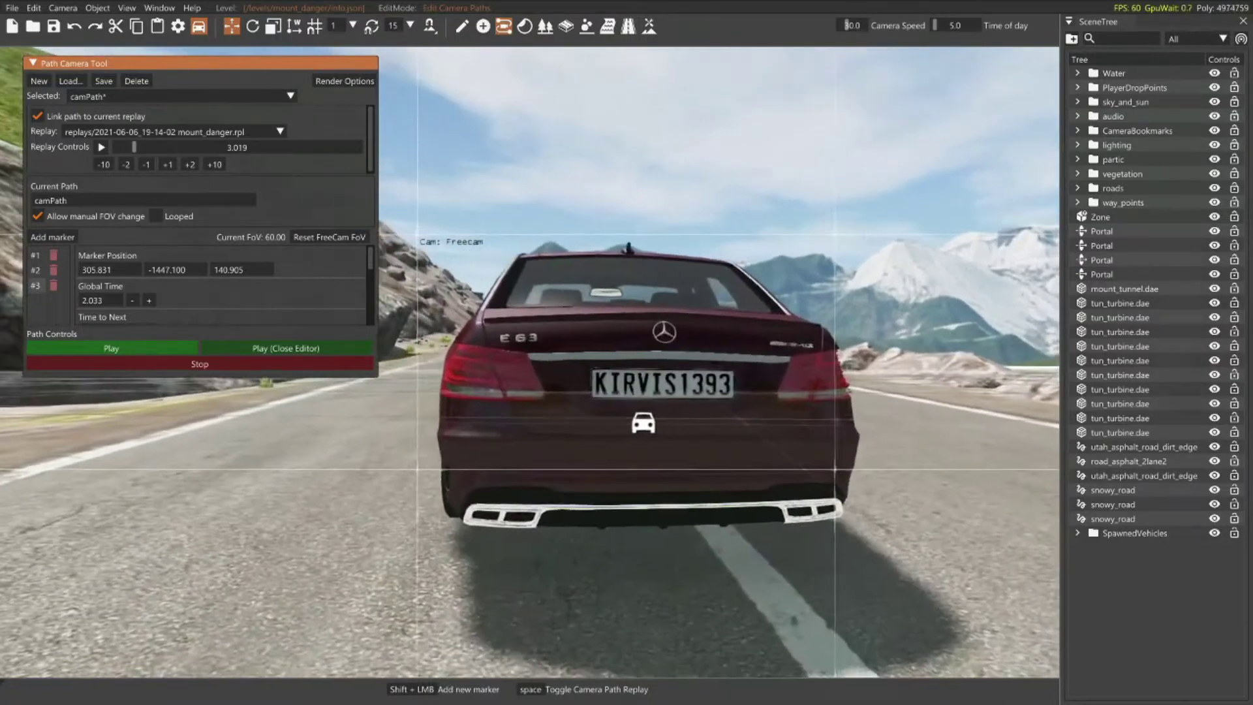
{"action": "key", "text": "d"}
{"action": "left_click", "coordinate": [52, 237]}
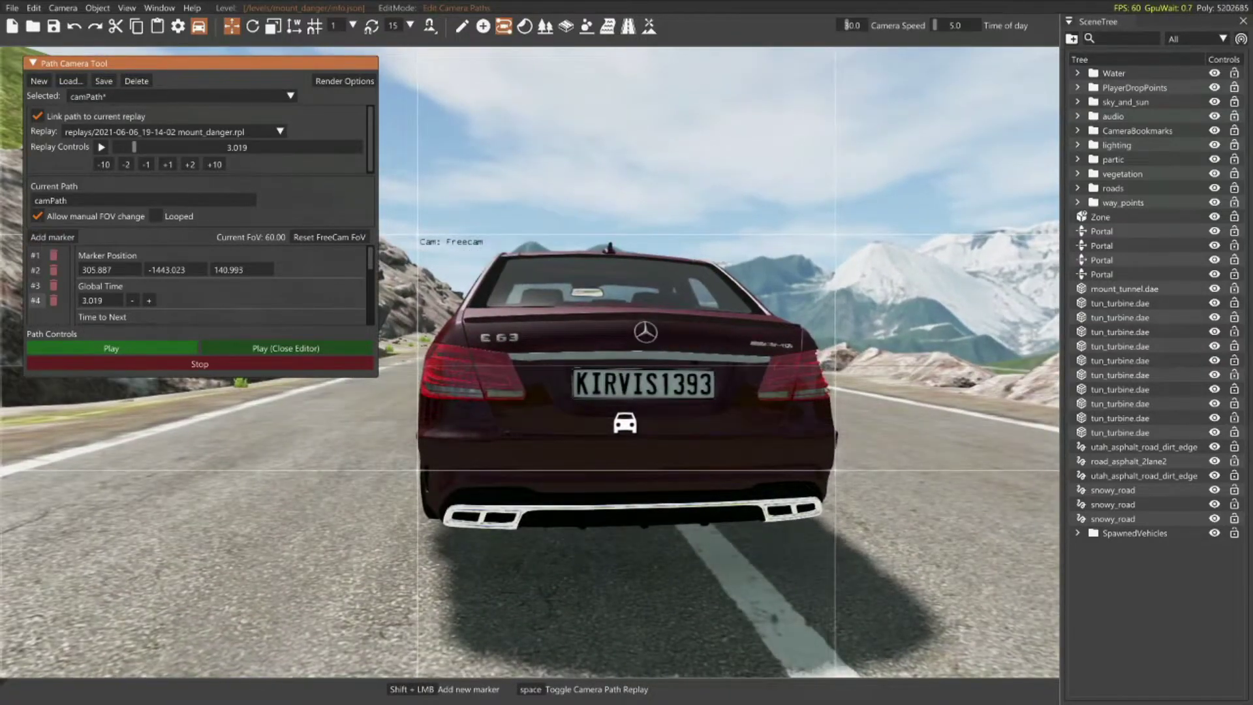
{"action": "left_click", "coordinate": [167, 165]}
{"action": "key", "text": "w"}
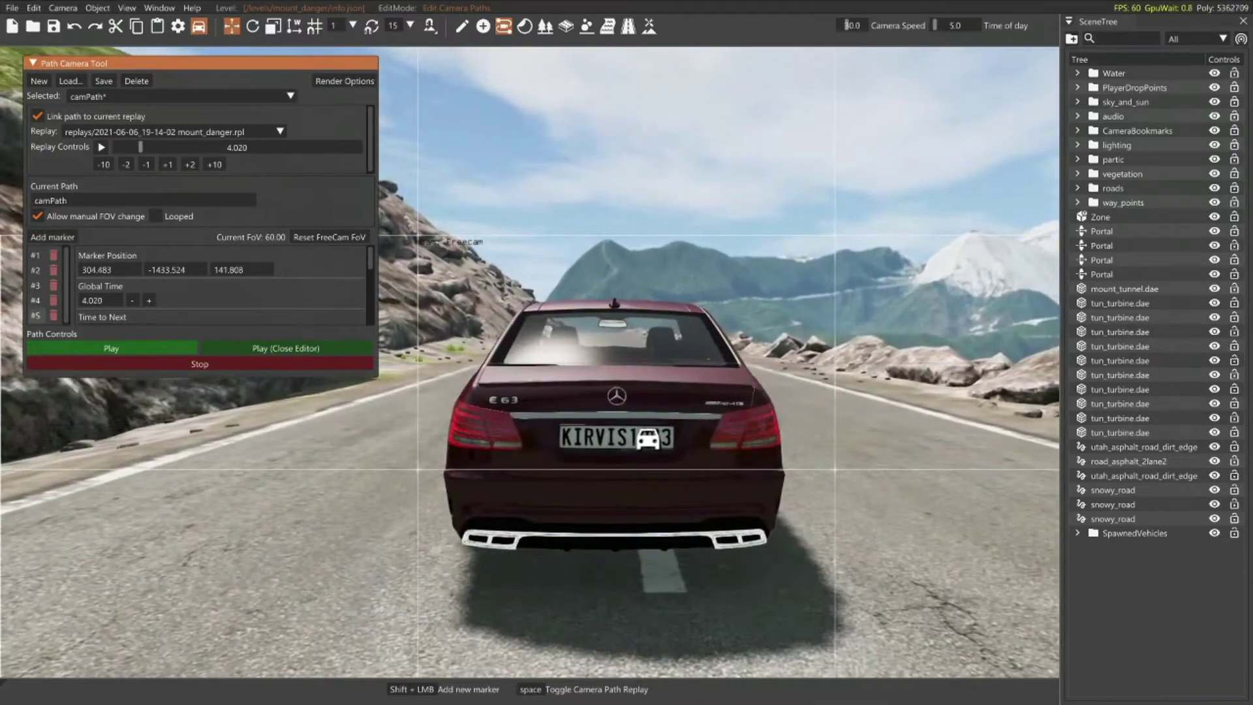
Follow the car from behind and add camera path markers at replay times 5.026 and 6.034.
{"action": "key", "text": "space"}
{"action": "key", "text": "w"}
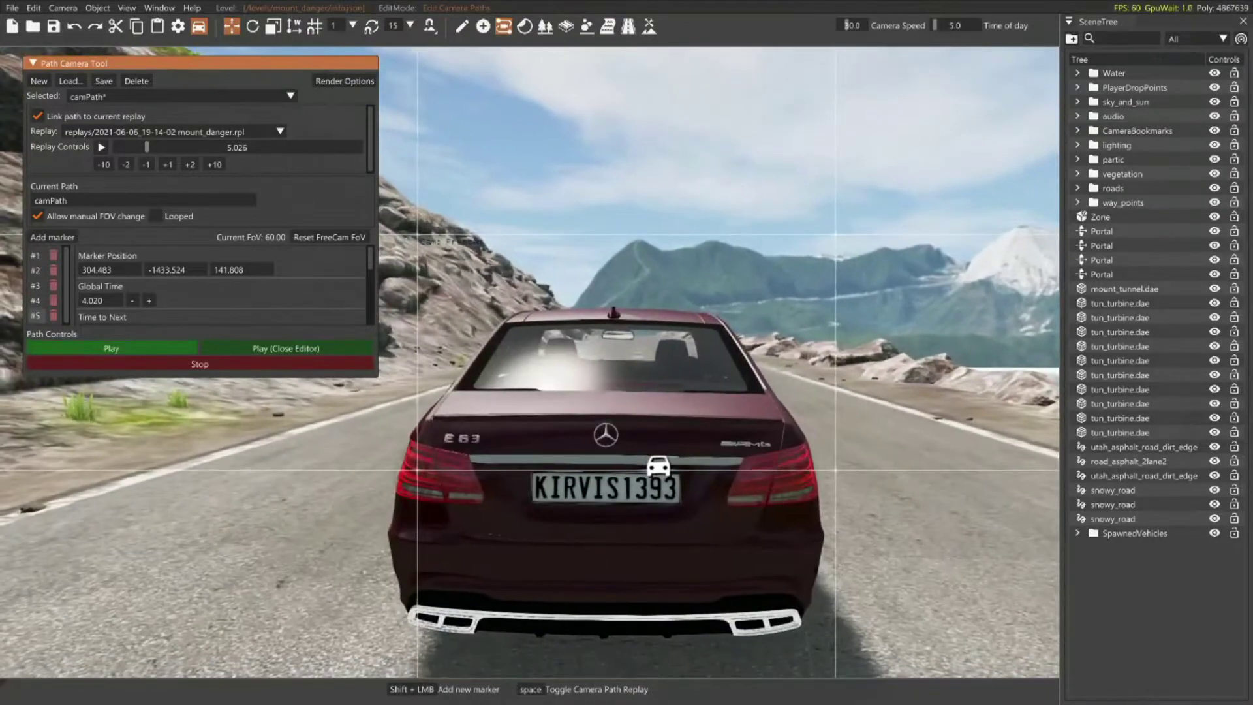
{"action": "key", "text": "space"}
{"action": "key", "text": "w"}
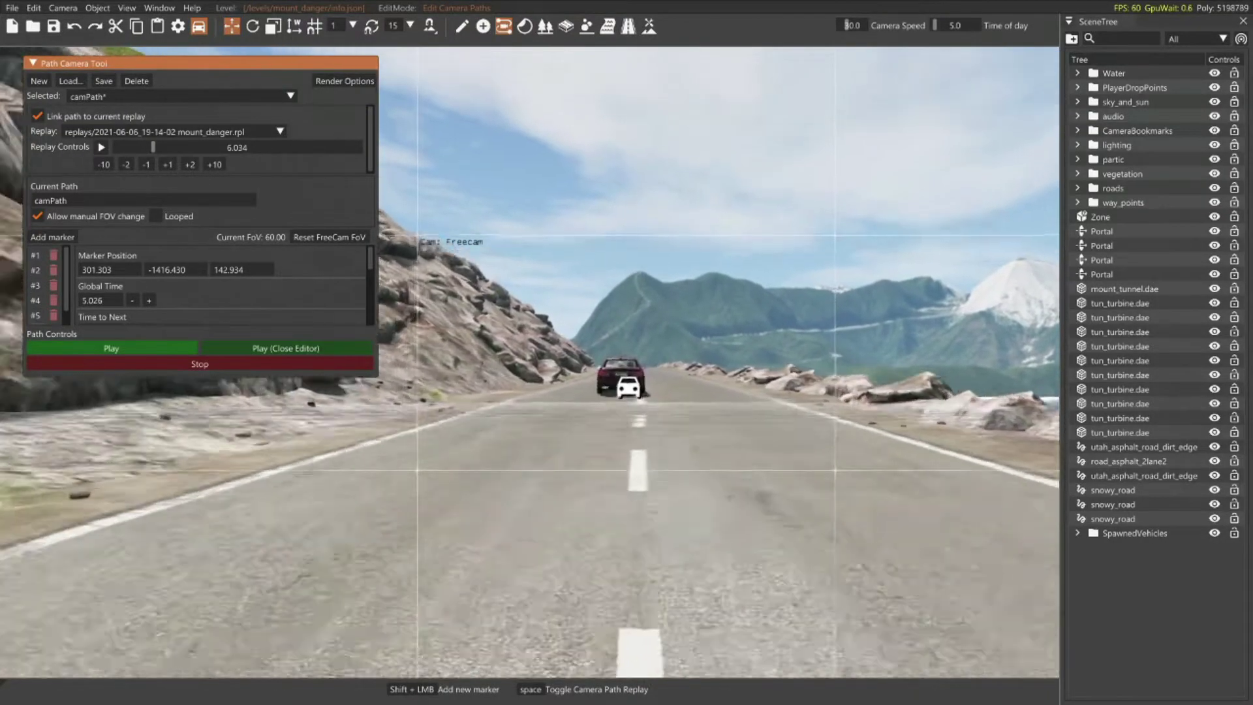
{"action": "key", "text": "w"}
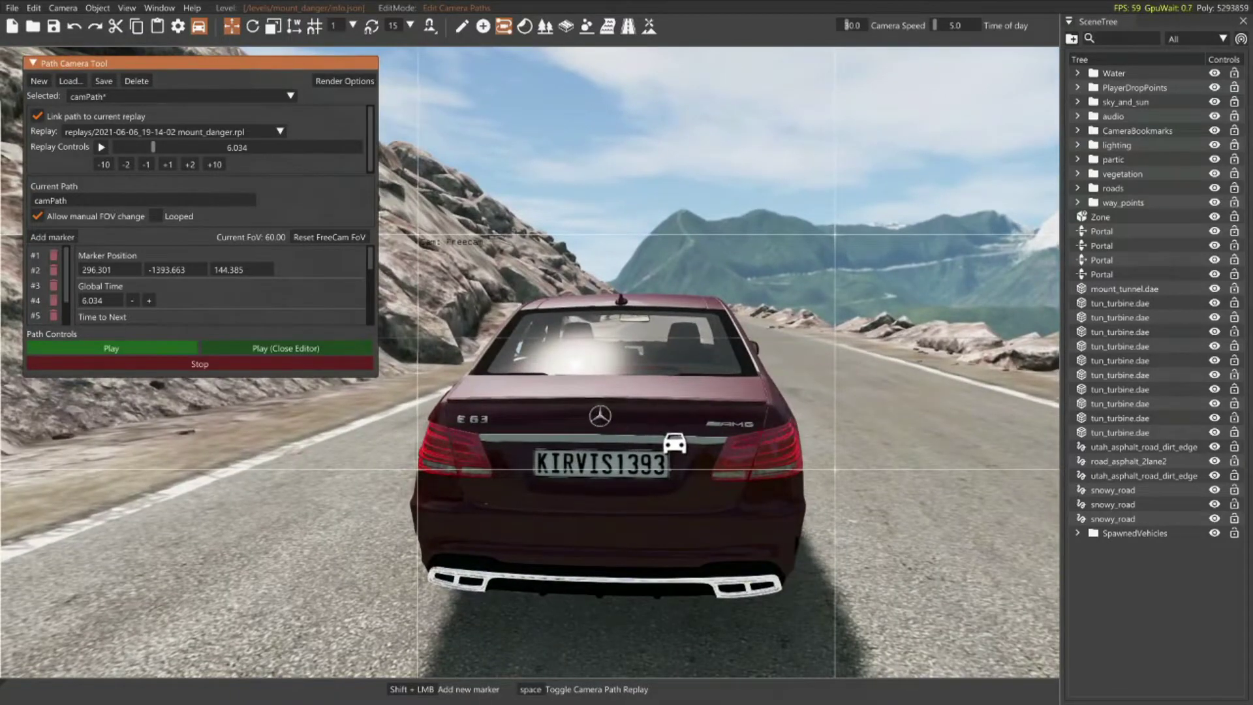
Advance the replay to 7.023, move the camera up close behind the car and add a path marker.
{"action": "key", "text": "space"}
{"action": "key", "text": "w"}
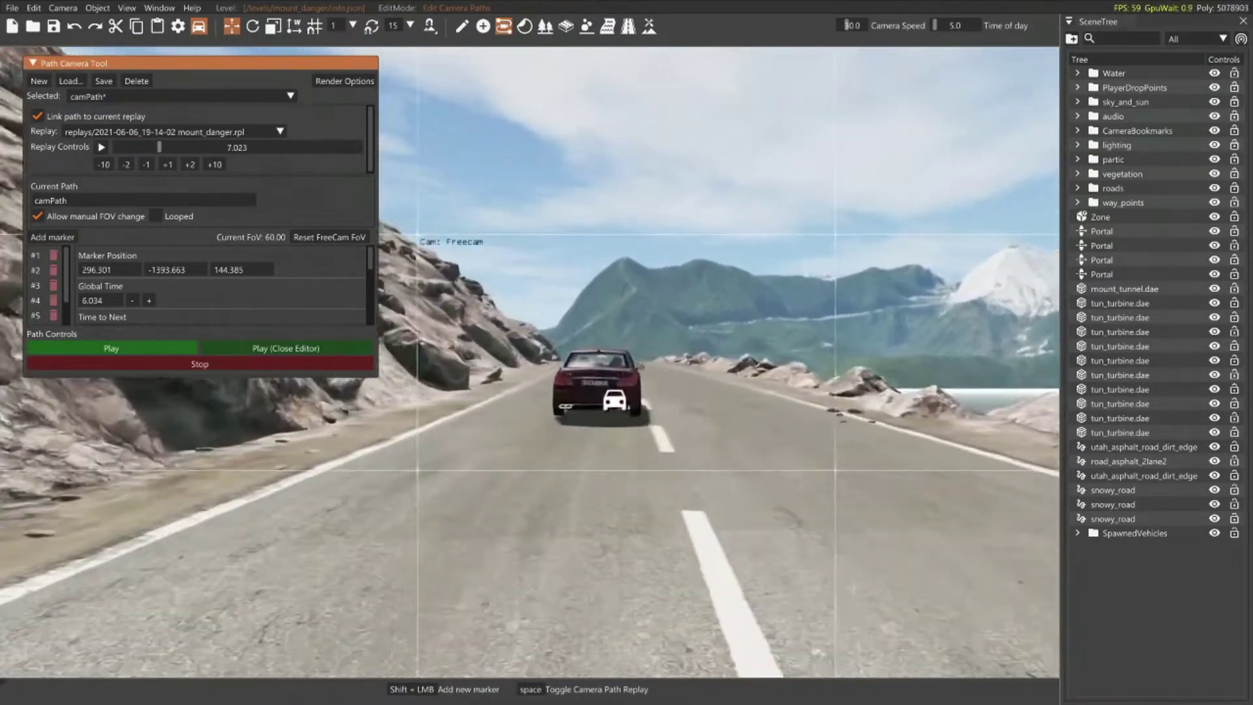
{"action": "key", "text": "w"}
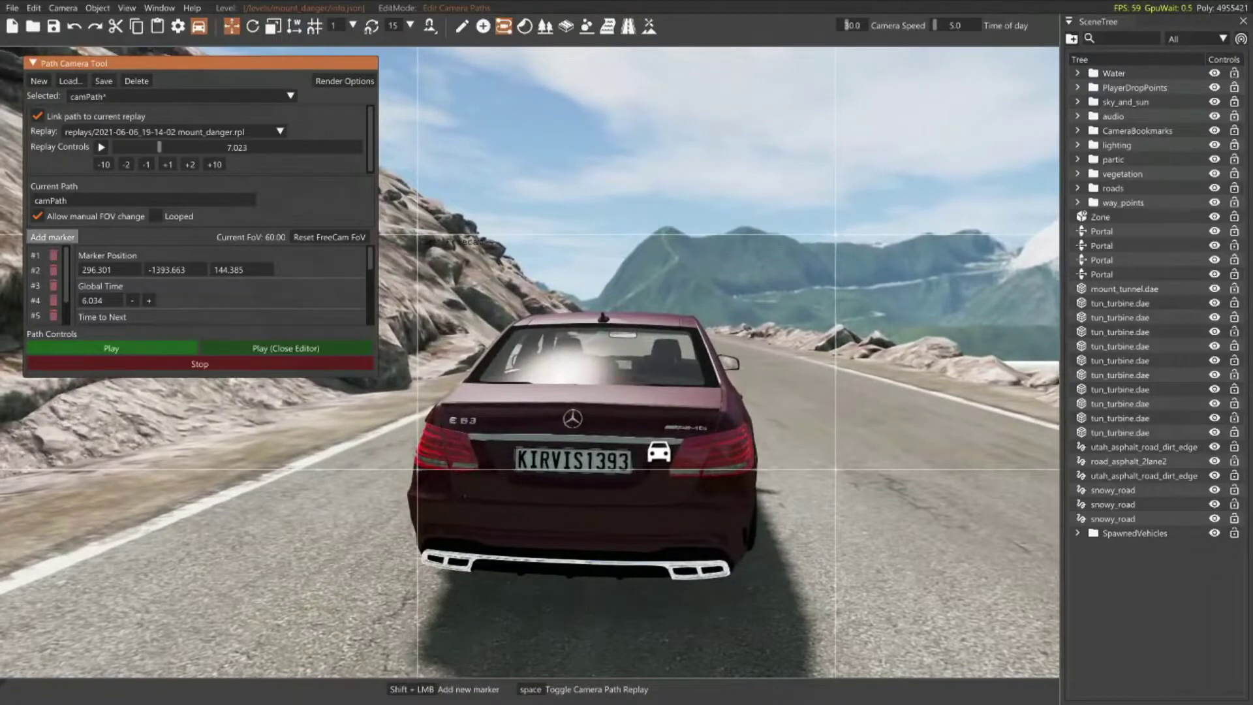
{"action": "left_click", "coordinate": [52, 237]}
Center the camera close behind the car at replay time 8.026 and add a path marker there.
{"action": "key", "text": "Right"}
{"action": "key", "text": "w"}
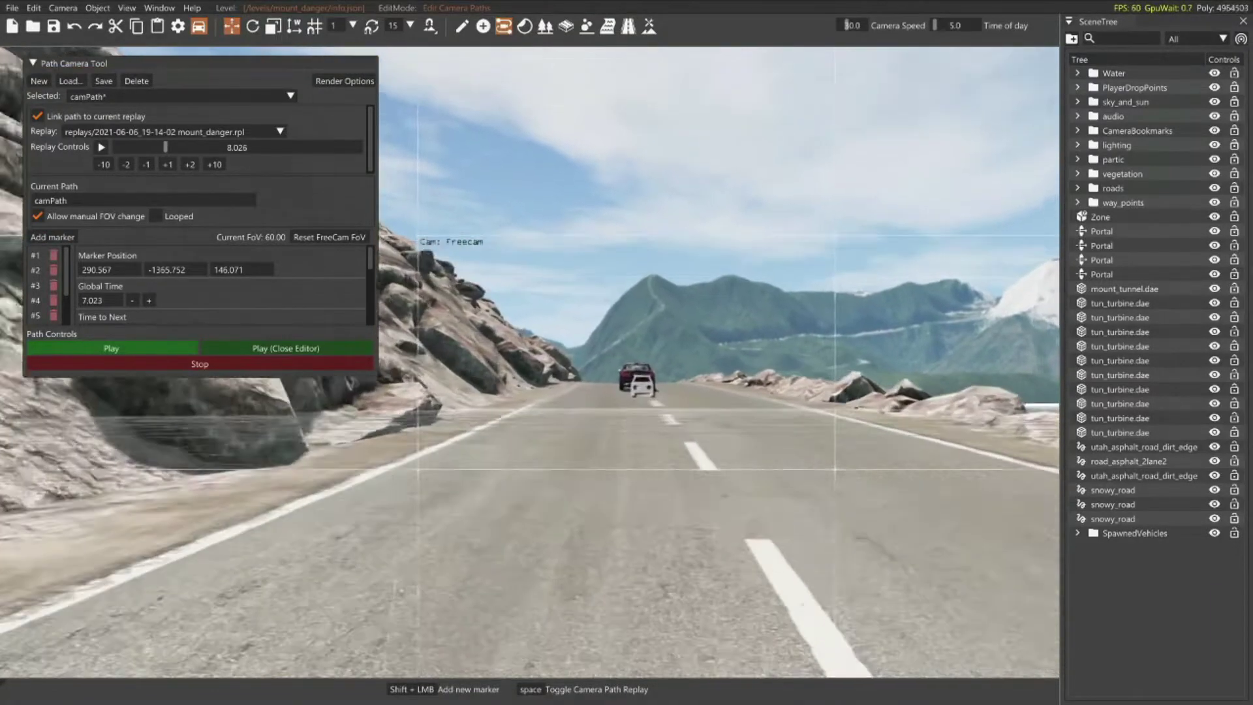
{"action": "key", "text": "w"}
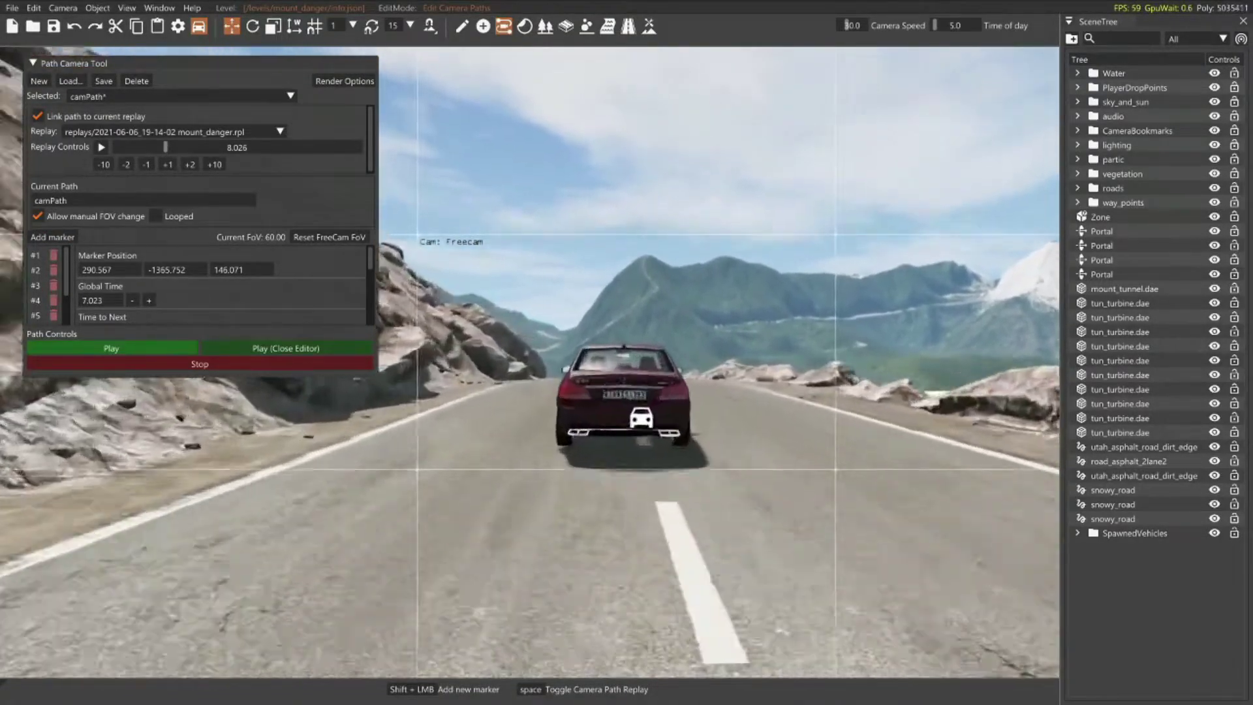
{"action": "key", "text": "w"}
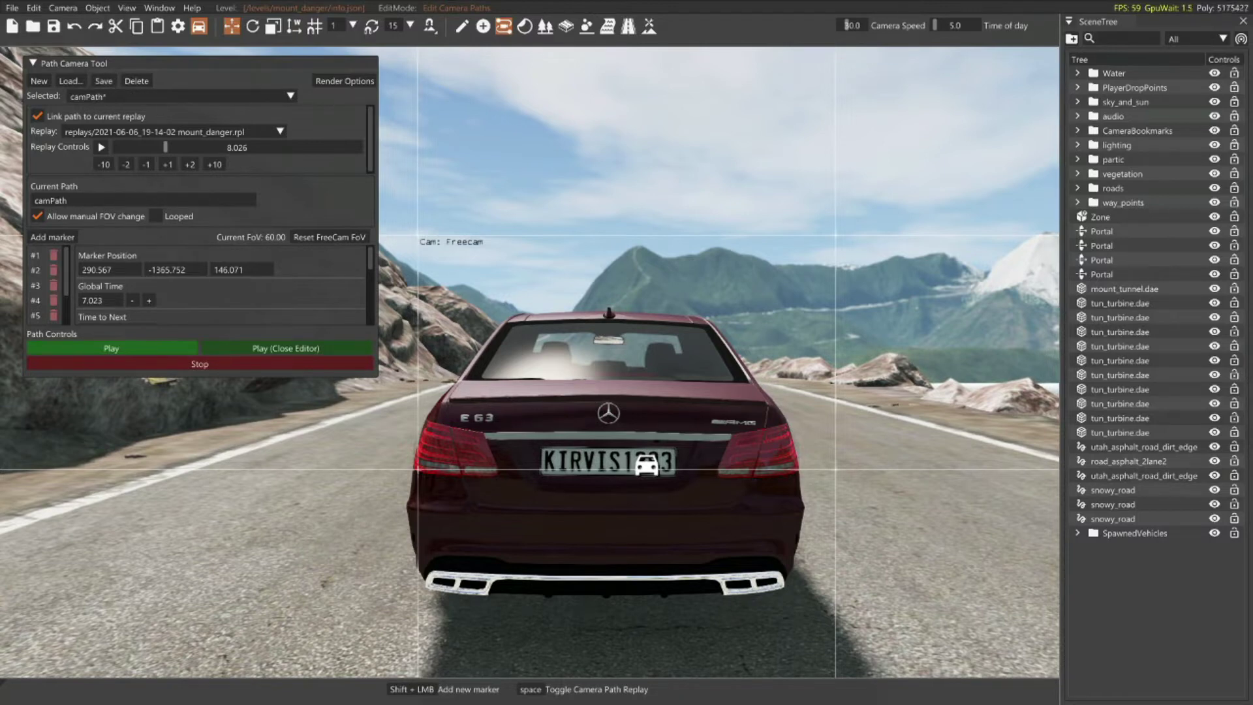
{"action": "mouse_move", "coordinate": [530, 363]}
{"action": "right_mouse_down"}
{"action": "mouse_move", "coordinate": [542, 366]}
{"action": "mouse_move", "coordinate": [523, 357]}
{"action": "right_mouse_up"}
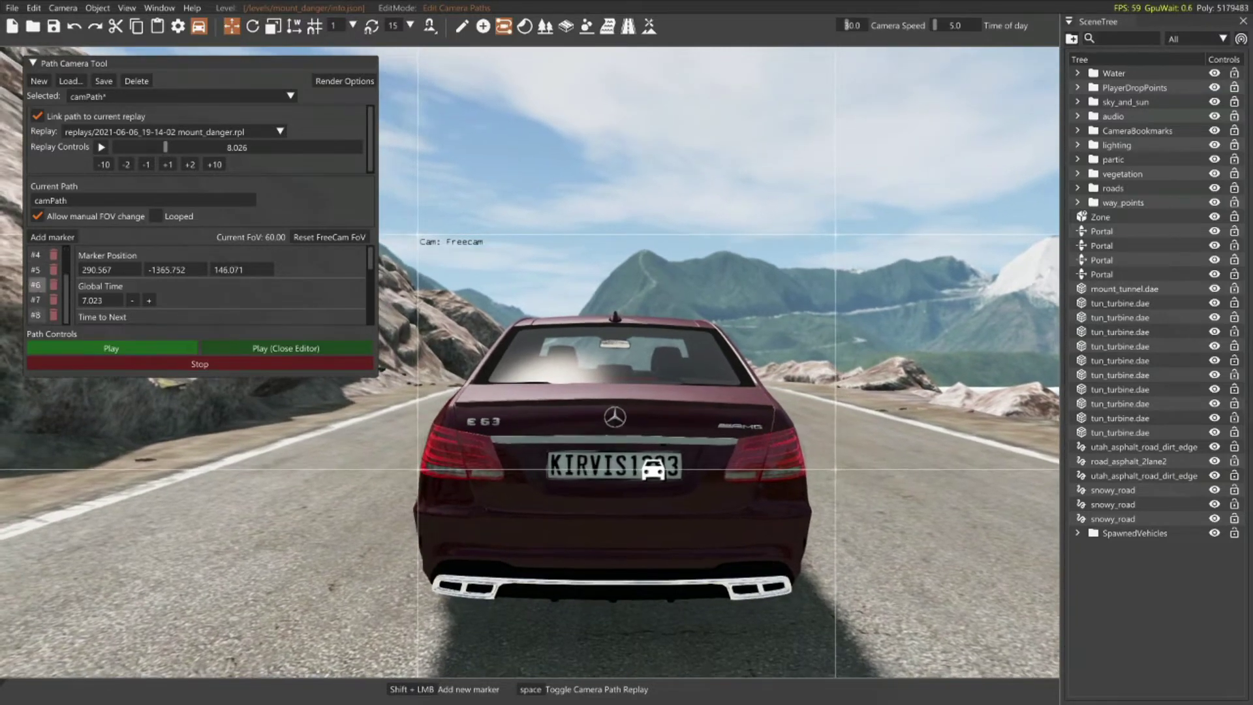
{"action": "scroll", "coordinate": [36, 313], "scroll_direction": "down", "scroll_amount": 2}
{"action": "left_click", "coordinate": [167, 164]}
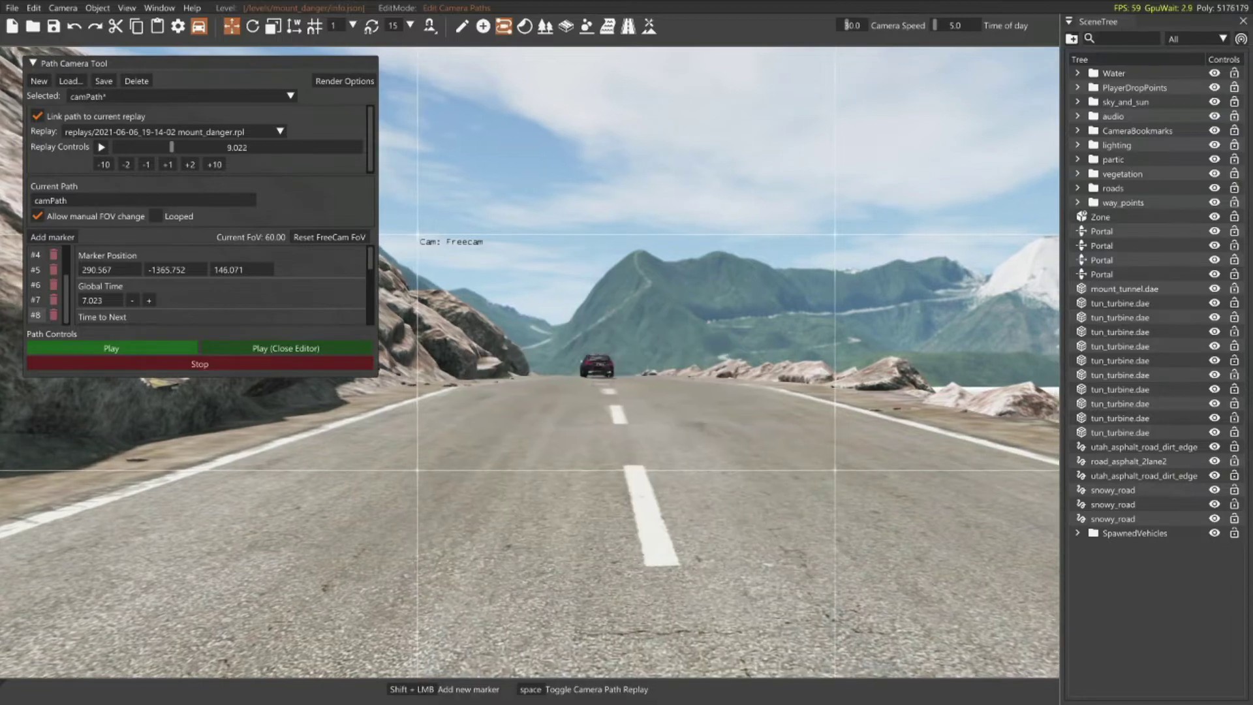
{"action": "left_click", "coordinate": [146, 164]}
{"action": "mouse_move", "coordinate": [685, 456]}
{"action": "right_mouse_down"}
{"action": "mouse_move", "coordinate": [385, 457]}
{"action": "mouse_move", "coordinate": [678, 457]}
{"action": "right_mouse_up"}
{"action": "left_click", "coordinate": [53, 237]}
Move the camera along behind the car and add path markers at replay times 9.022 and 10.023.
{"action": "scroll", "coordinate": [37, 270], "scroll_direction": "down", "scroll_amount": 1}
{"action": "left_click", "coordinate": [167, 164]}
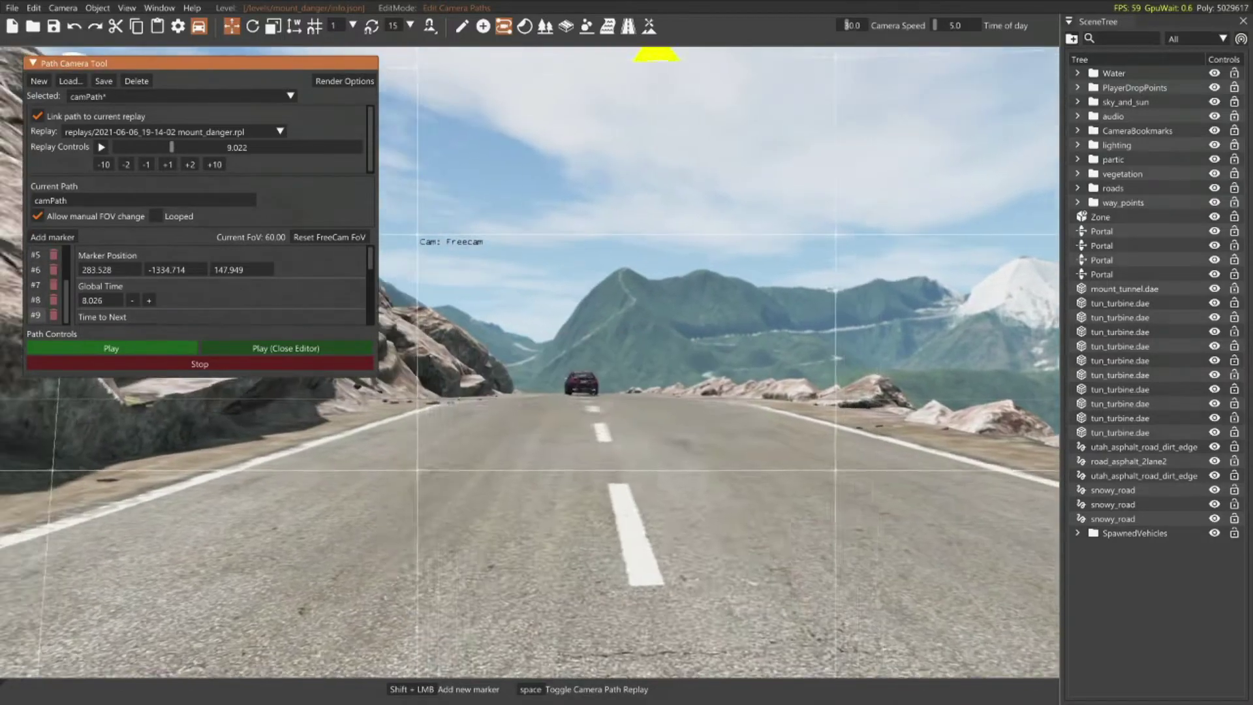
{"action": "key", "text": "w"}
{"action": "right_click_drag", "start_coordinate": [626, 417], "coordinate": [567, 391]}
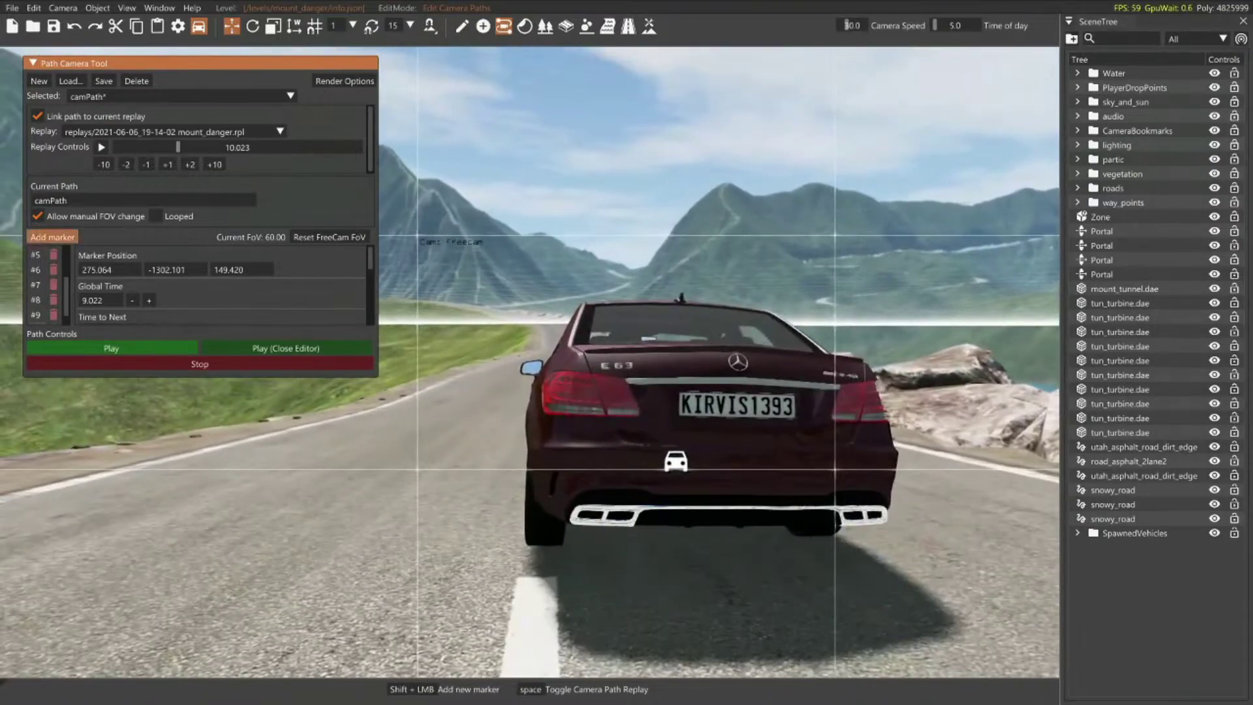
{"action": "left_click", "coordinate": [52, 237]}
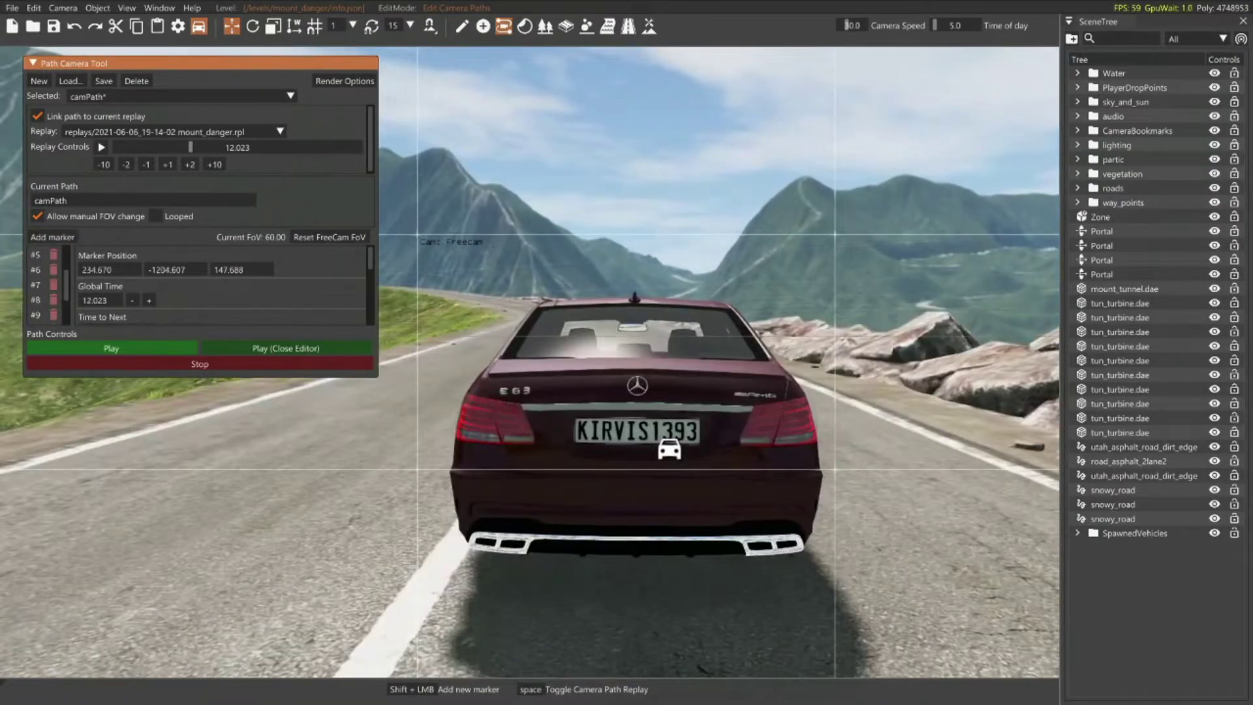
Keep advancing the replay and adding rear-view path markers behind the car, up to replay time 15.024.
{"action": "left_click", "coordinate": [168, 165]}
{"action": "key", "text": "w"}
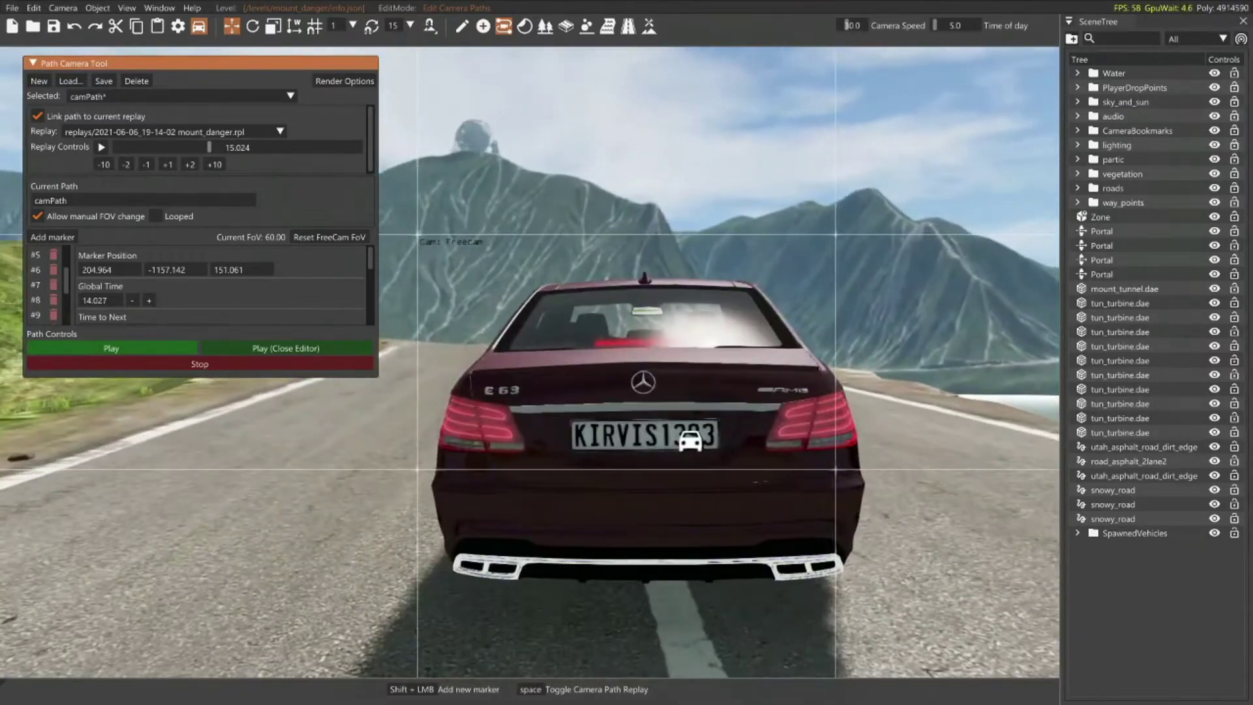
{"action": "left_click", "coordinate": [53, 237]}
Follow the car into the bend and add path markers at replay times 17.033 and 18.018.
{"action": "left_click", "coordinate": [167, 165]}
{"action": "key", "text": "w"}
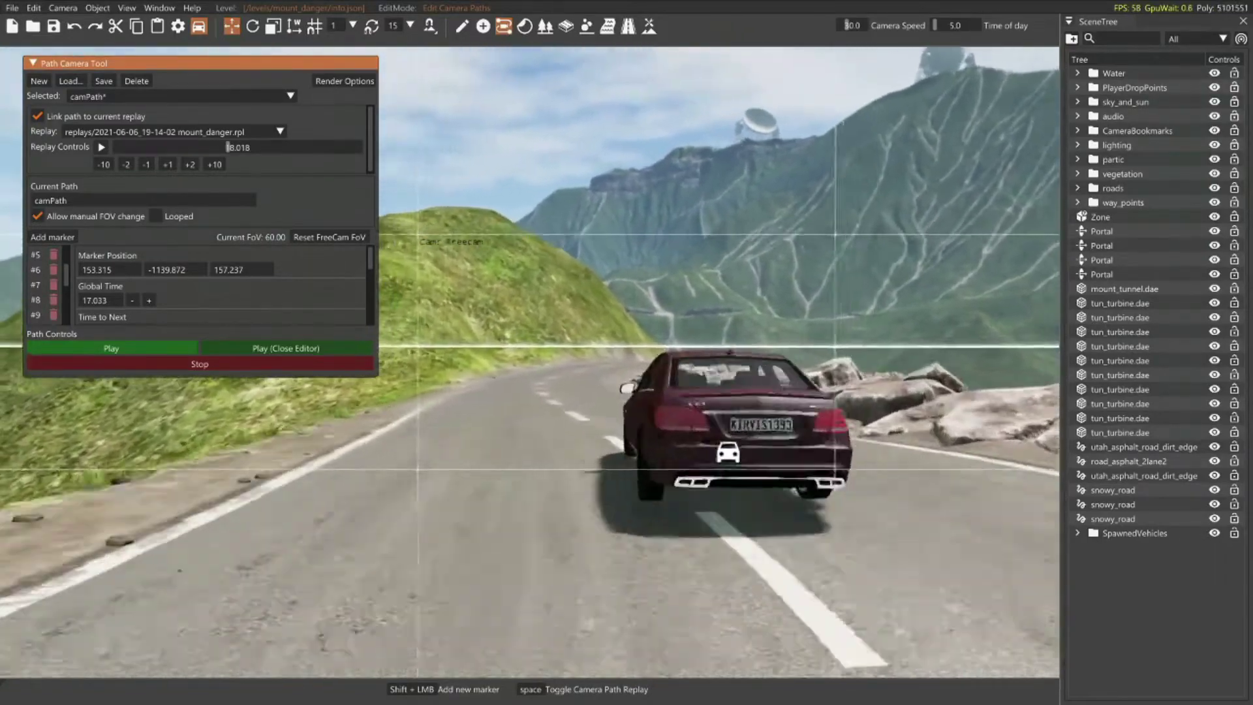
{"action": "key", "text": "w"}
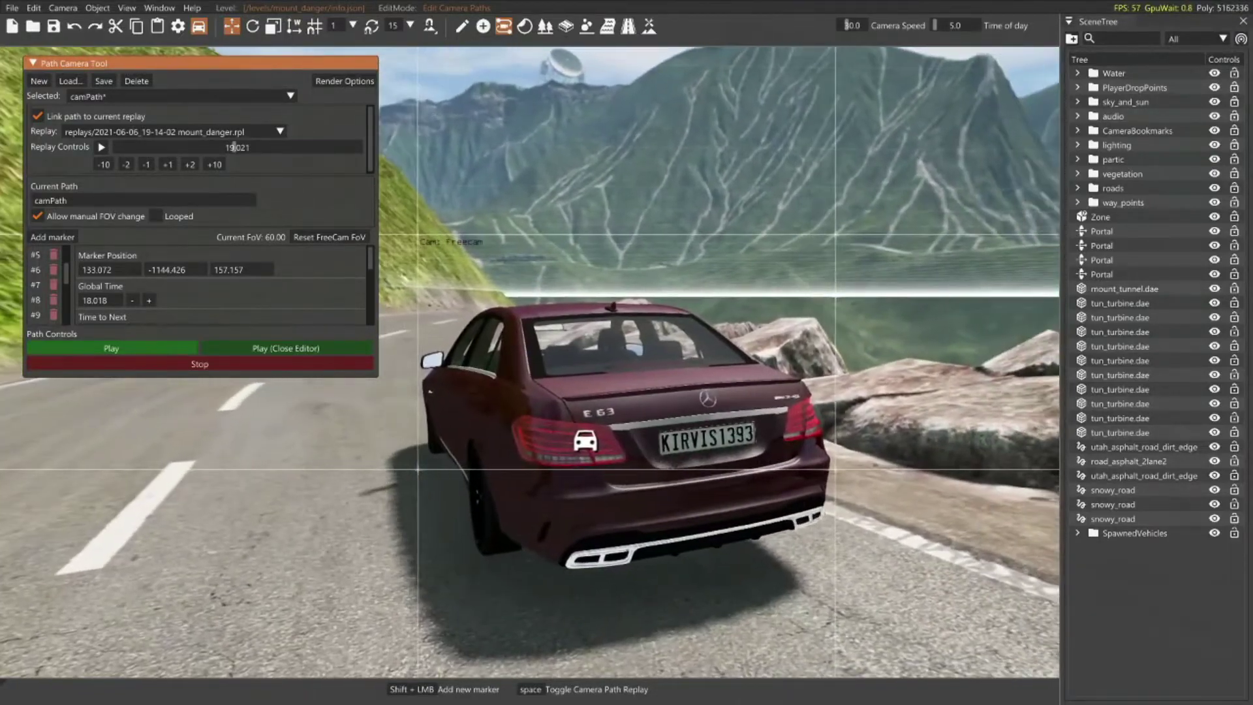
Frame the car from its rear left corner through the curve, adding path markers from replay time 20.019 to 22.035.
{"action": "left_click", "coordinate": [168, 165]}
{"action": "key", "text": "w"}
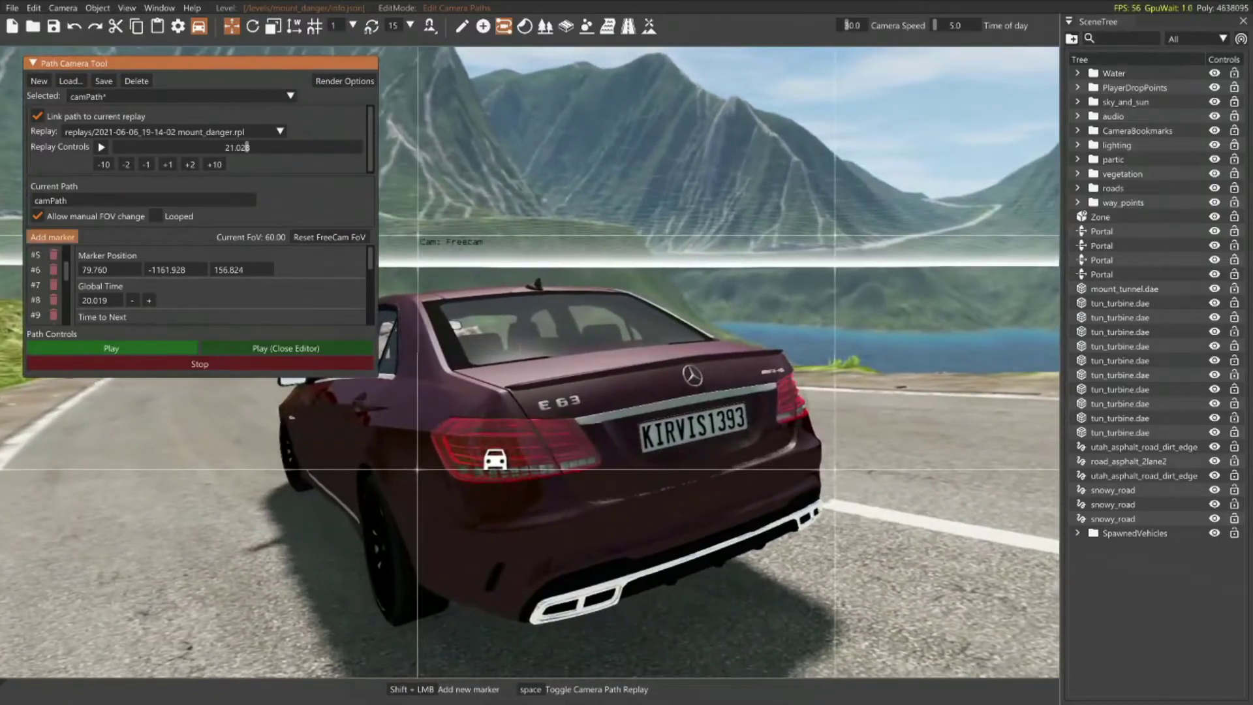
{"action": "left_click", "coordinate": [167, 164]}
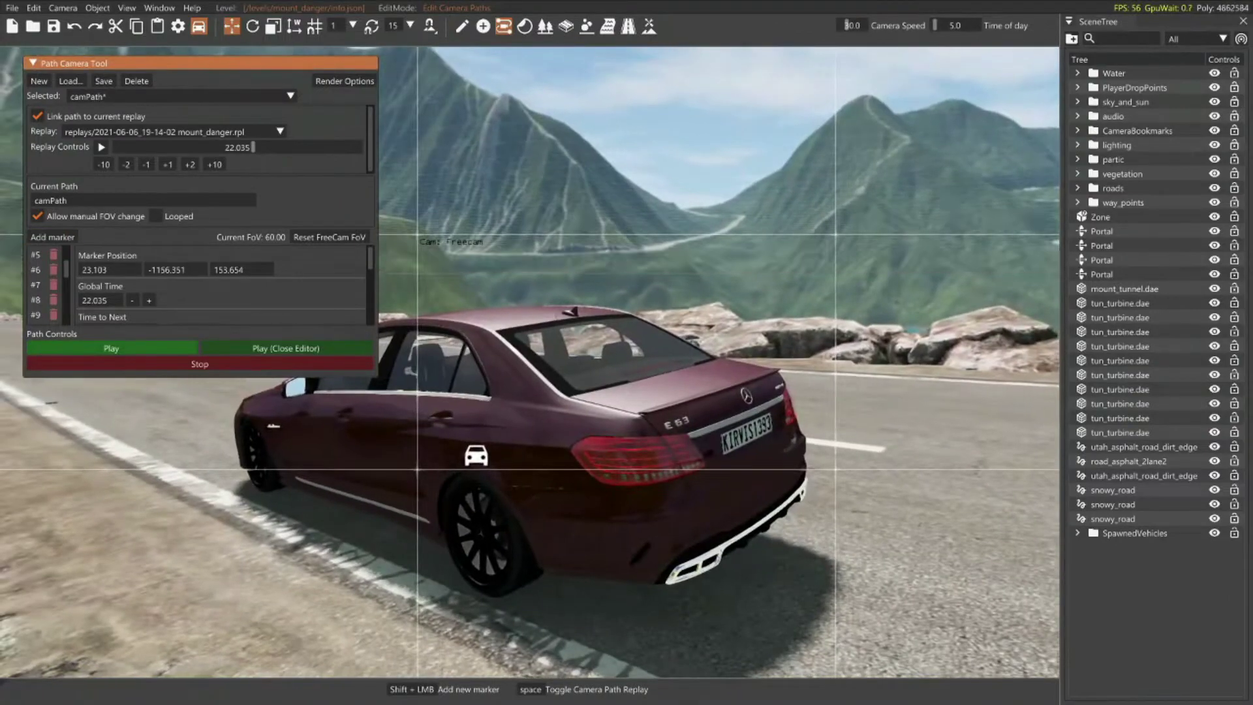
Continue the camera path to the crash on the grassy slope, adding markers up to replay time 35.023 with the car in frame.
{"action": "key", "text": "a"}
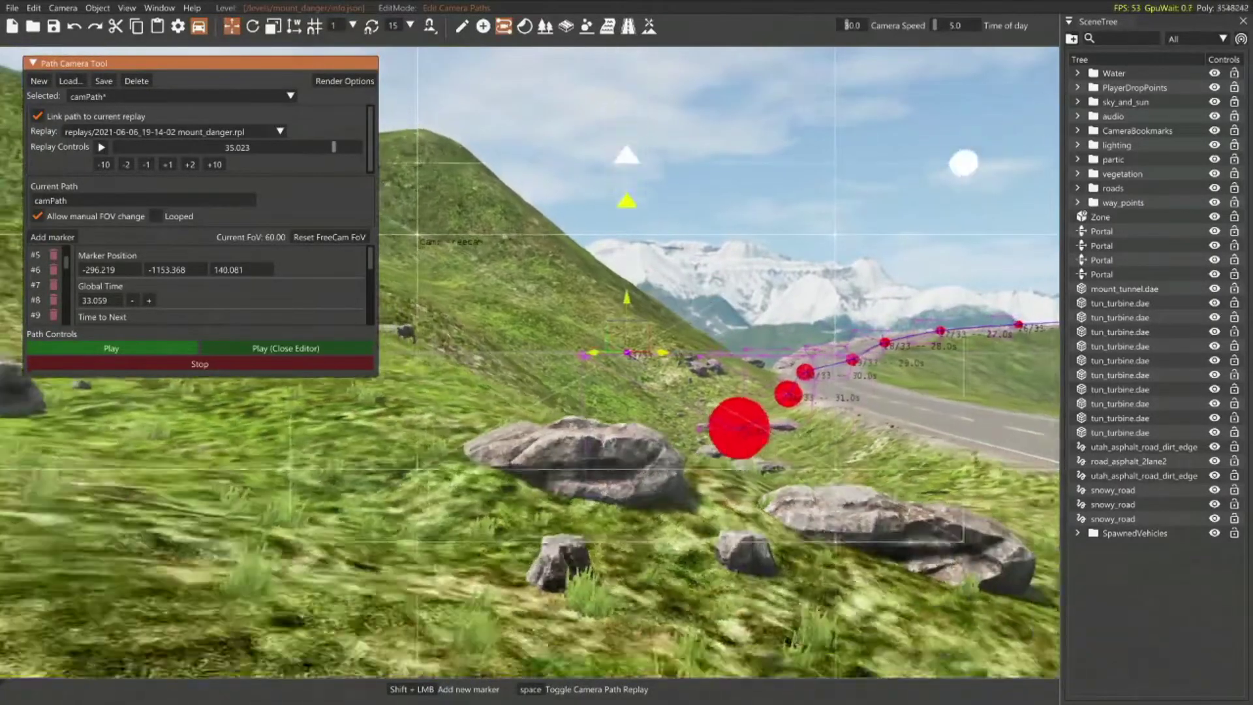
{"action": "key", "text": "s"}
{"action": "key", "text": "w"}
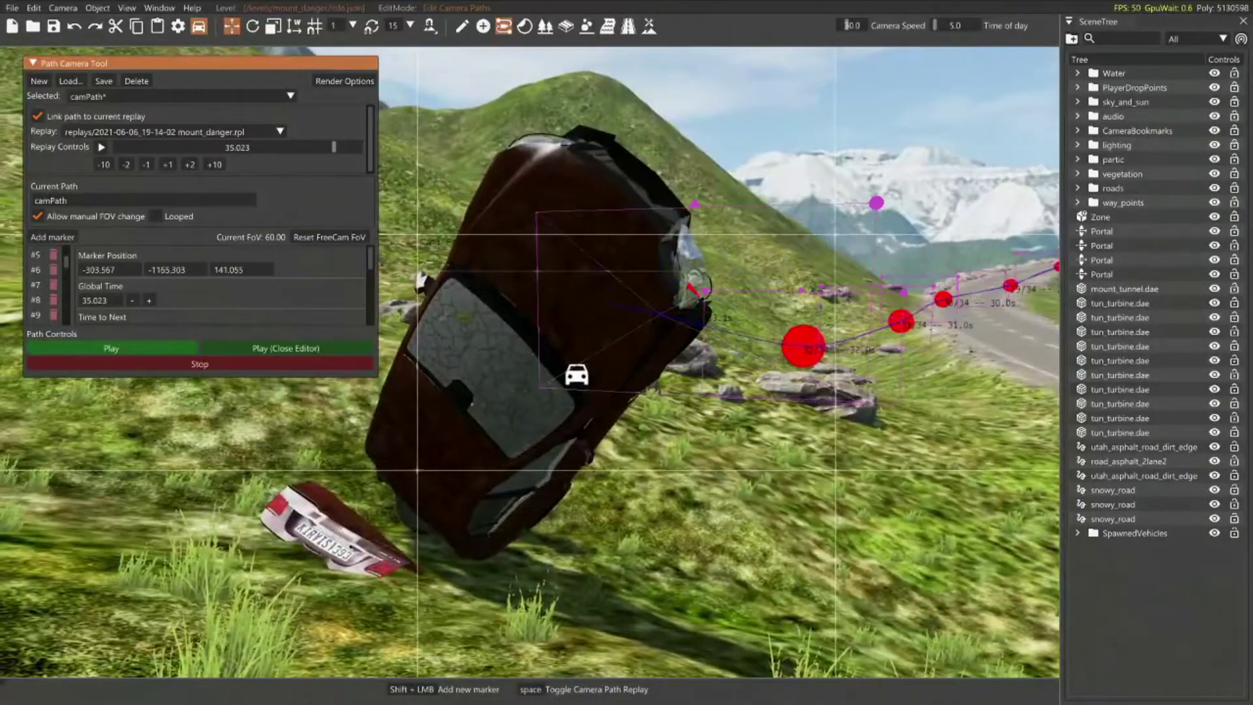
Add path markers for the rolling car at replay times 36.021 and 37.021, recentering the car for the second one.
{"action": "left_click", "coordinate": [168, 164]}
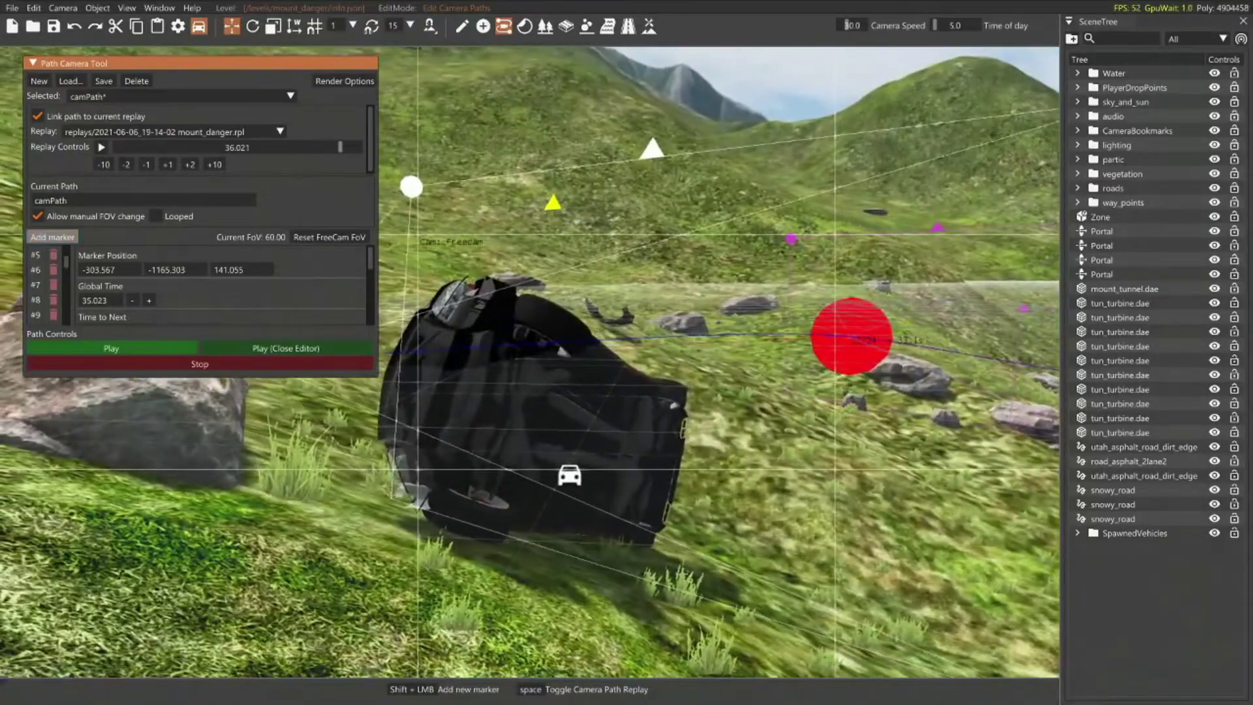
{"action": "left_click", "coordinate": [52, 237]}
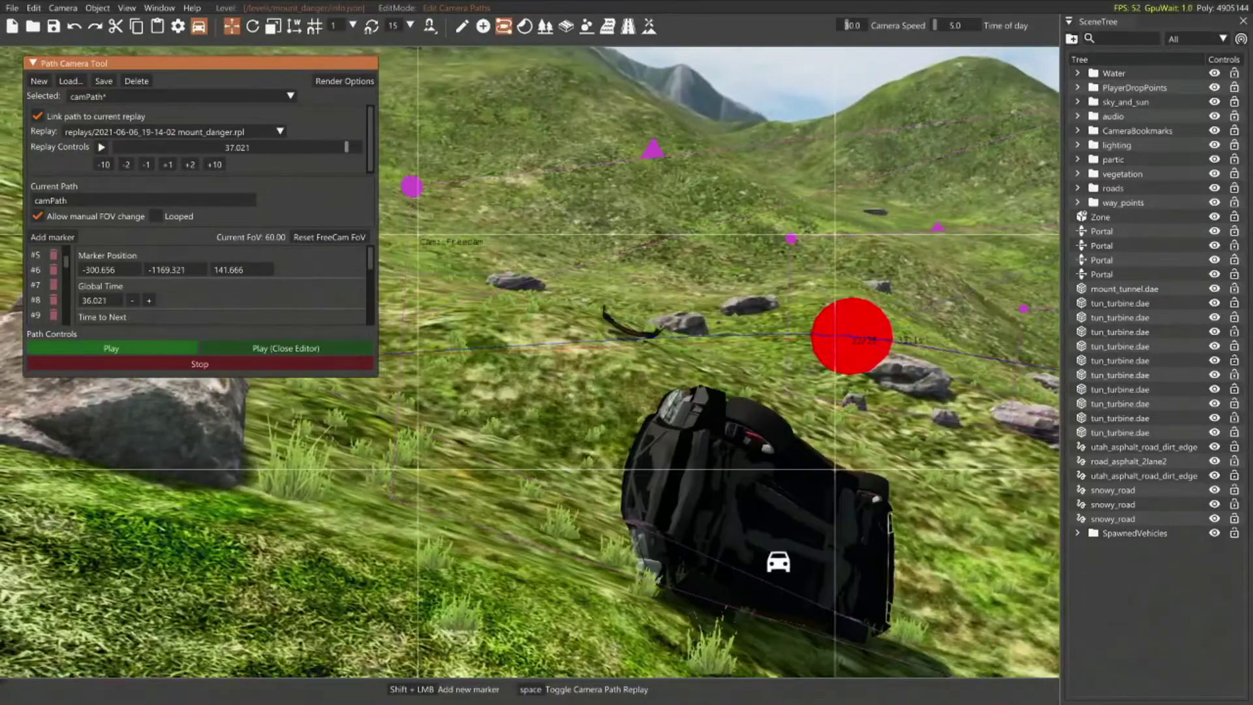
{"action": "key", "text": "d"}
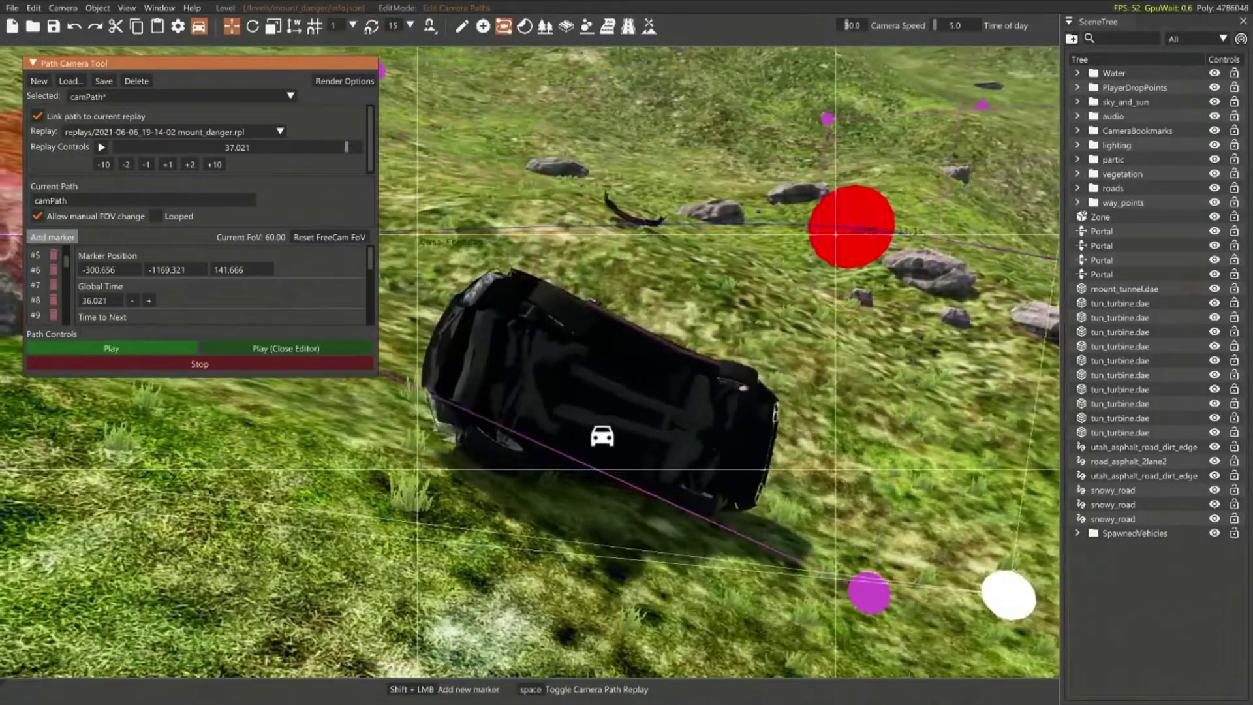
{"action": "left_click", "coordinate": [52, 237]}
Shift the camera alongside the overturned car and add the final path markers at replay times 38.045 and 39.019.
{"action": "left_click", "coordinate": [168, 164]}
{"action": "key", "text": "d"}
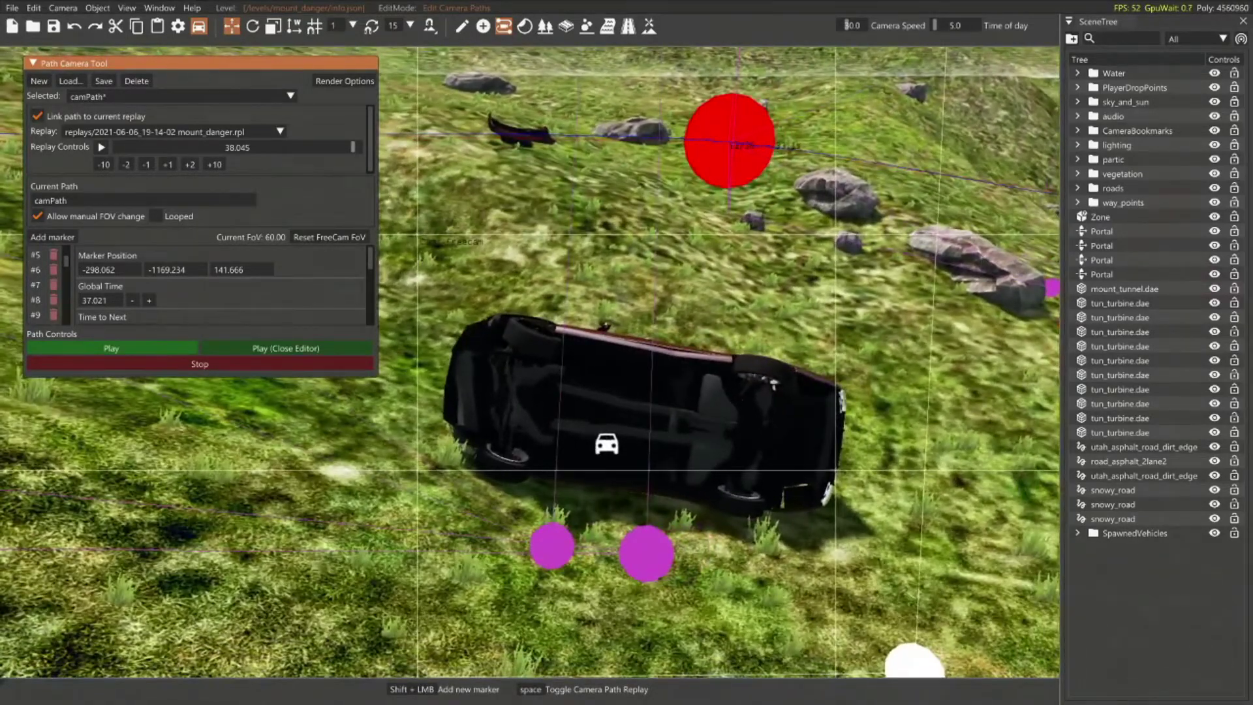
{"action": "left_click", "coordinate": [52, 237]}
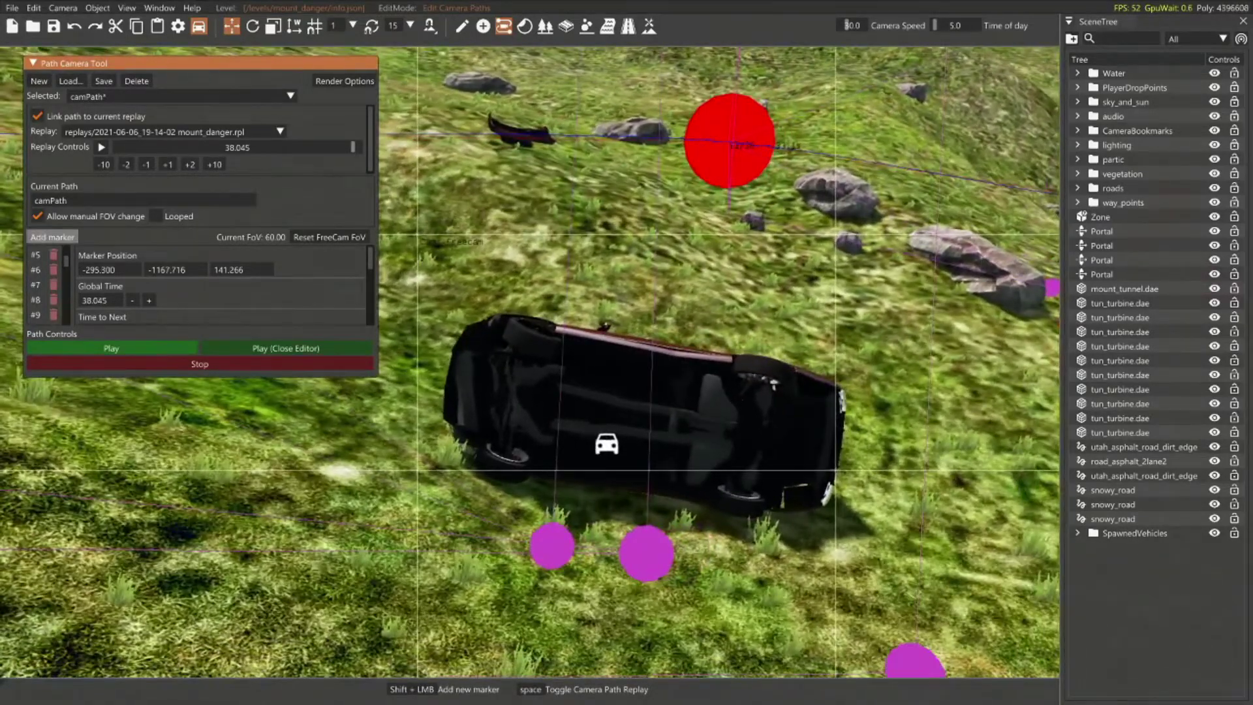
{"action": "left_click", "coordinate": [168, 164]}
{"action": "key", "text": "d"}
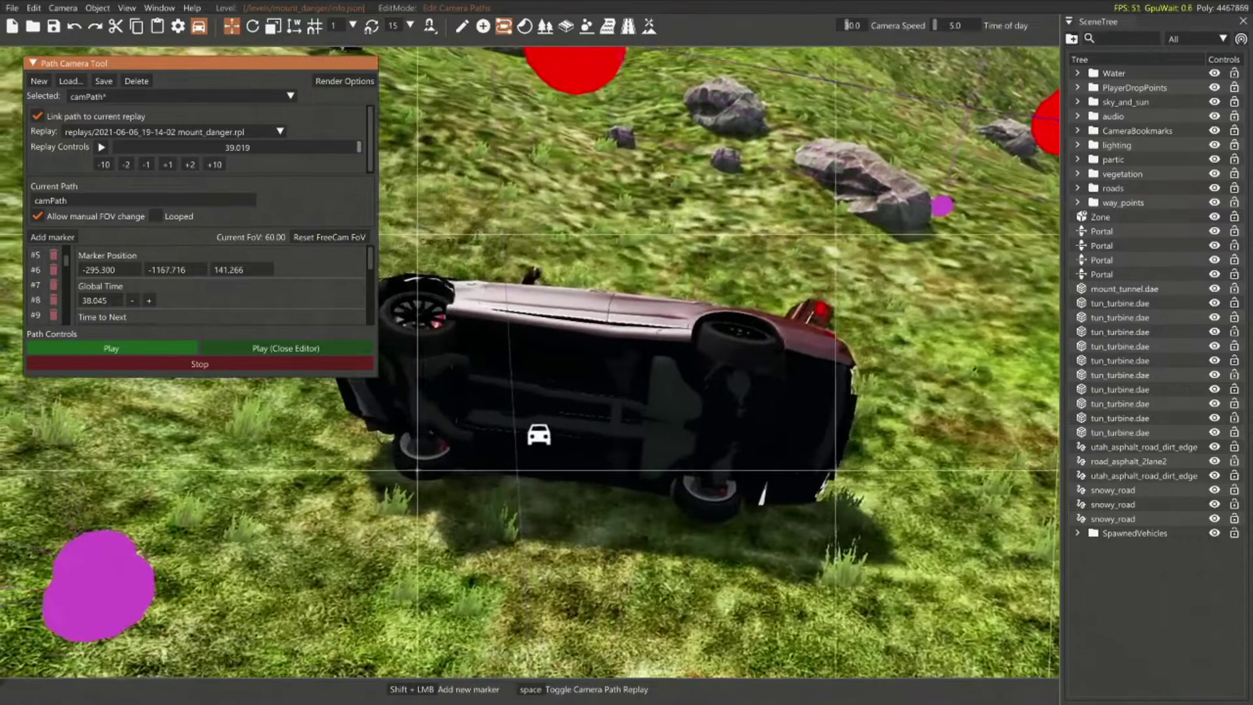
{"action": "left_click", "coordinate": [52, 237]}
Look over the timing and field of view settings of the last marker and play back the camera path.
{"action": "key", "text": "w"}
{"action": "key", "text": "d"}
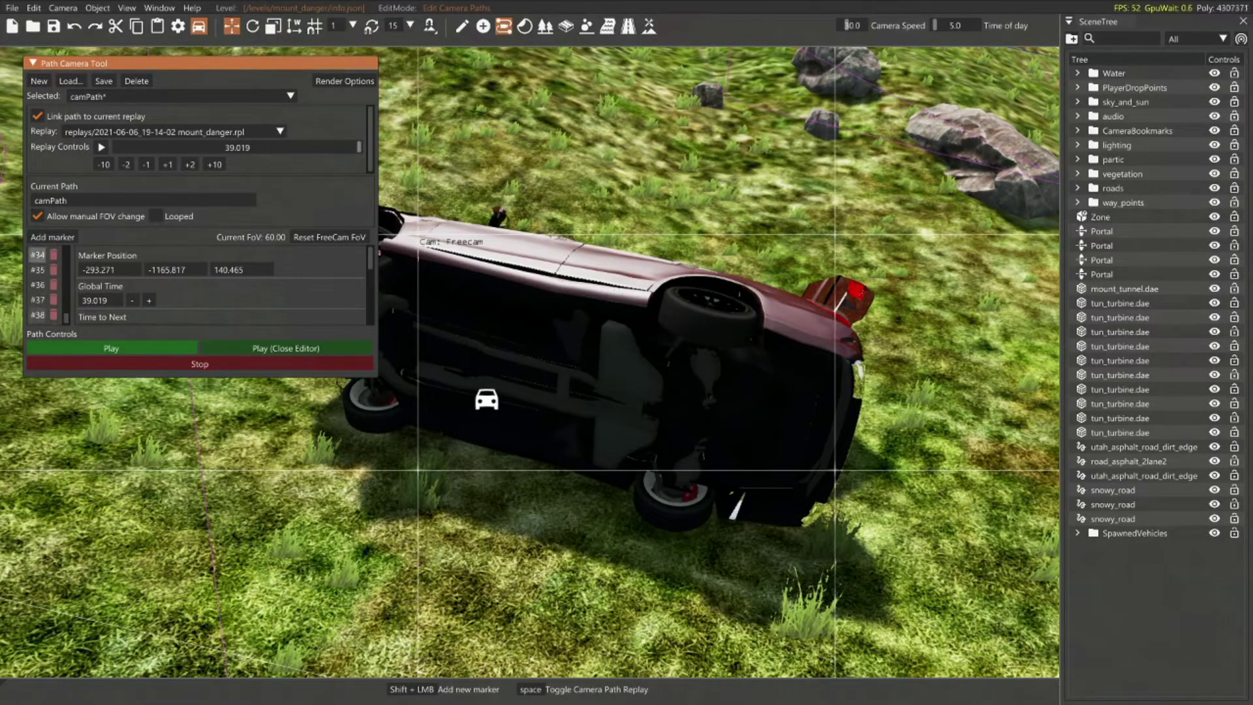
{"action": "scroll", "coordinate": [221, 287], "scroll_direction": "down", "scroll_amount": 2}
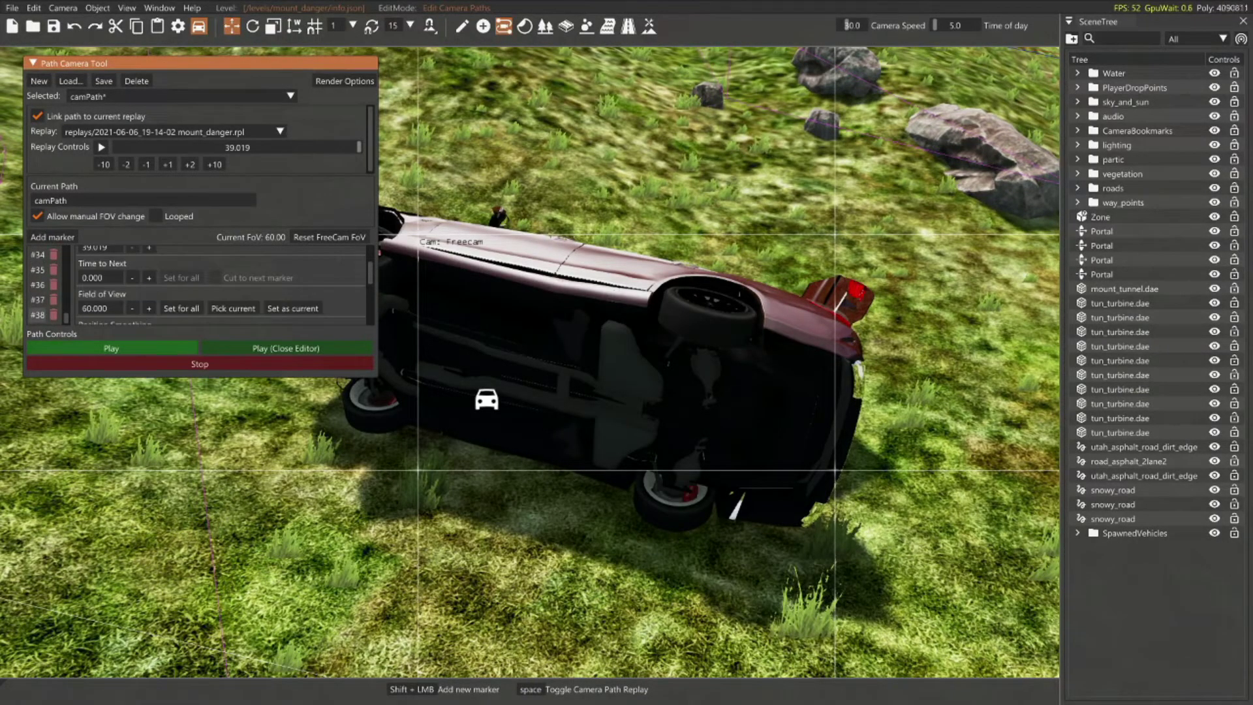
{"action": "left_click", "coordinate": [111, 348]}
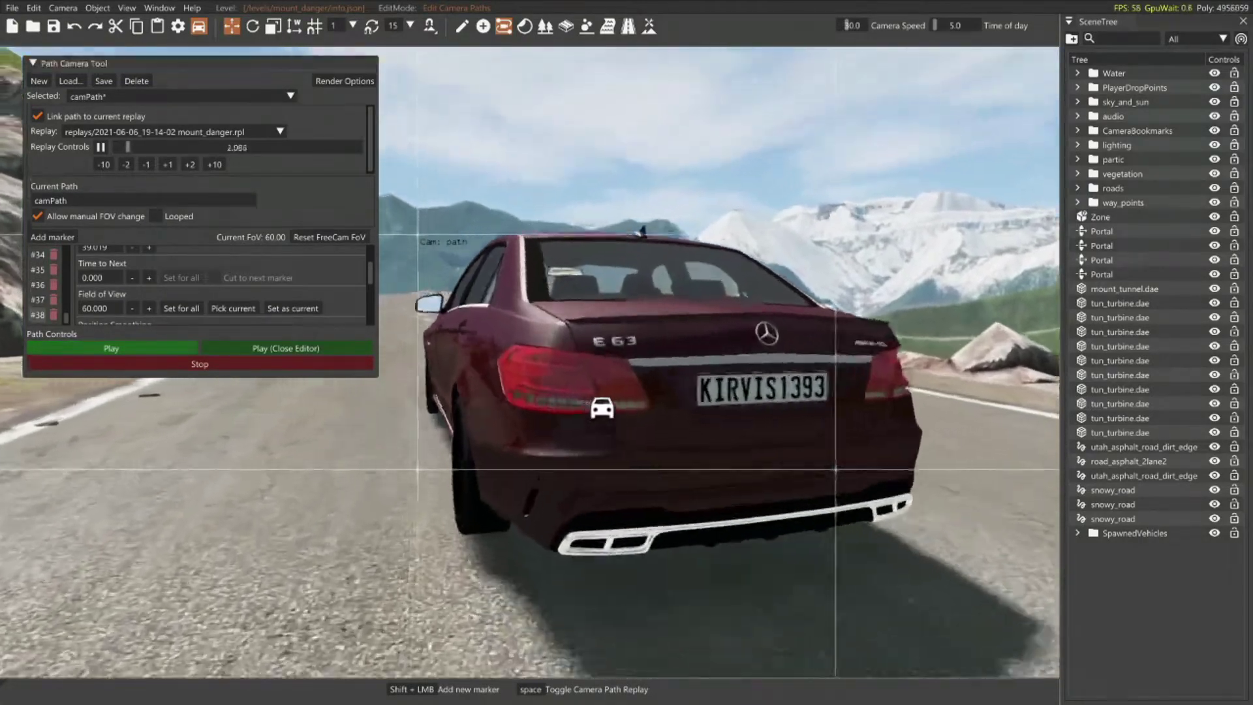
Leave the world editor and play the replay in the game view with the path camera.
{"action": "key", "text": "F11"}
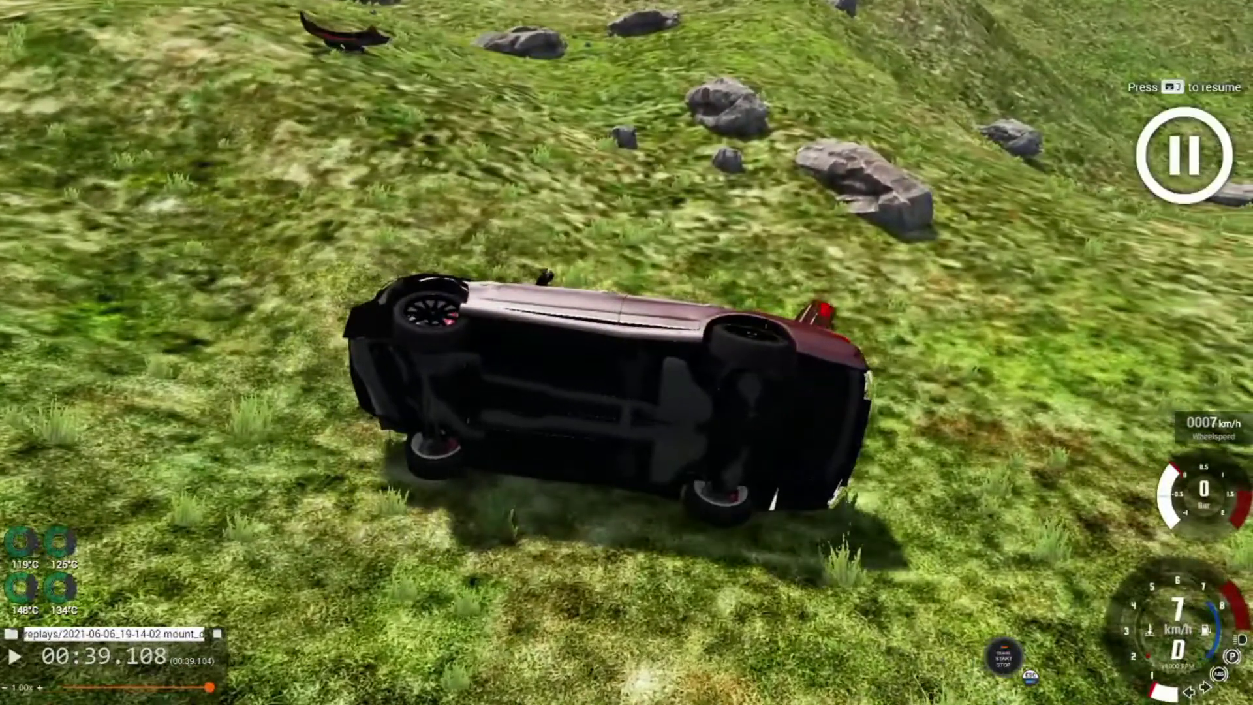
{"action": "key", "text": "F11"}
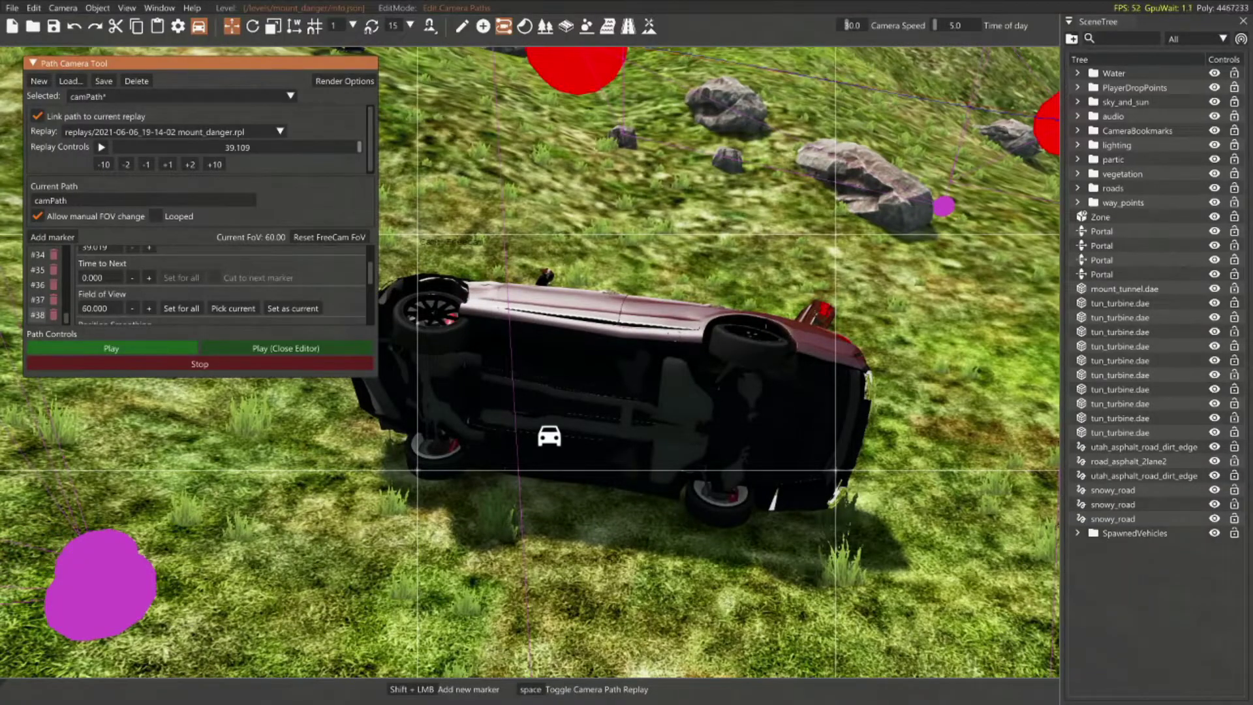
{"action": "key", "text": "F11"}
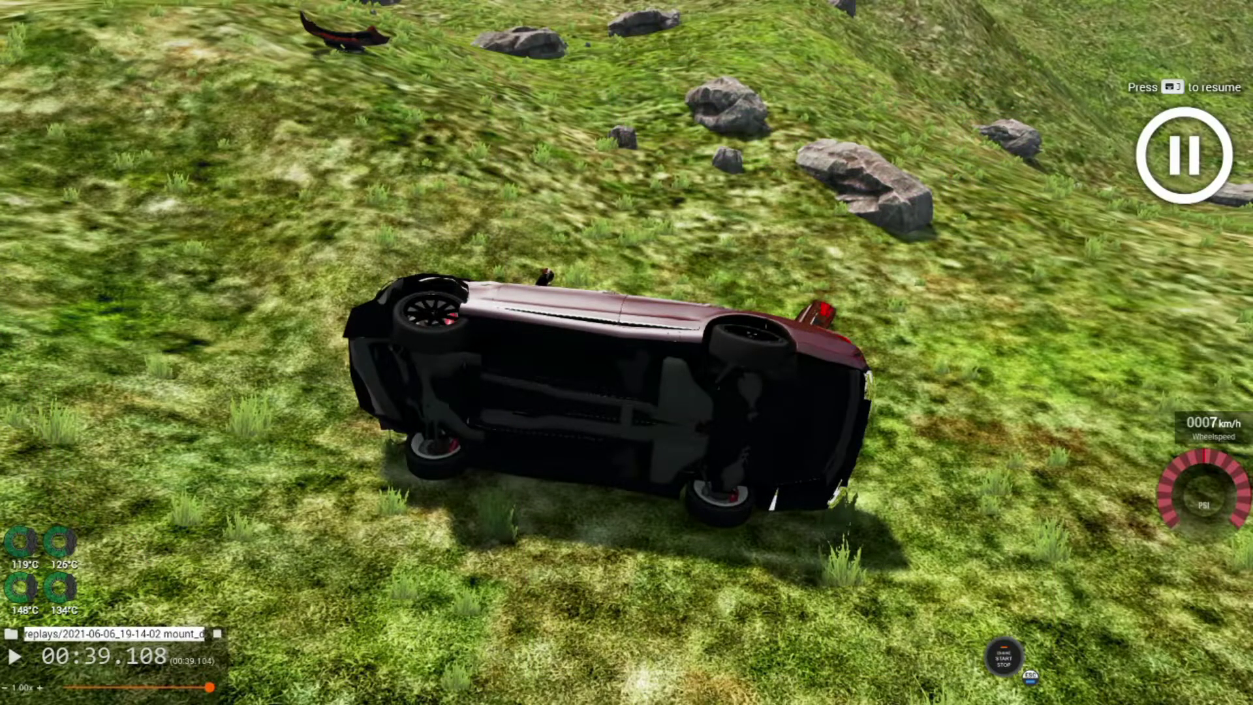
{"action": "key", "text": "j"}
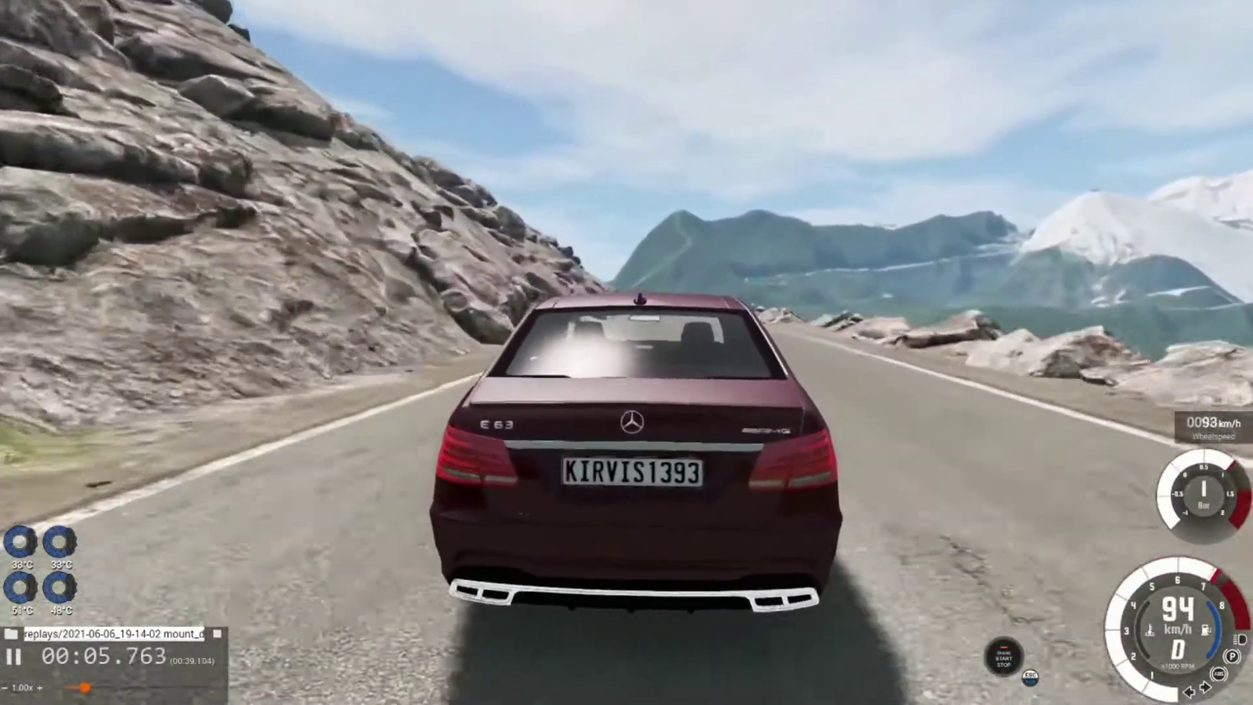
Cycle through the vehicle cameras during replay playback and return to the orbit camera.
{"action": "key", "text": "c"}
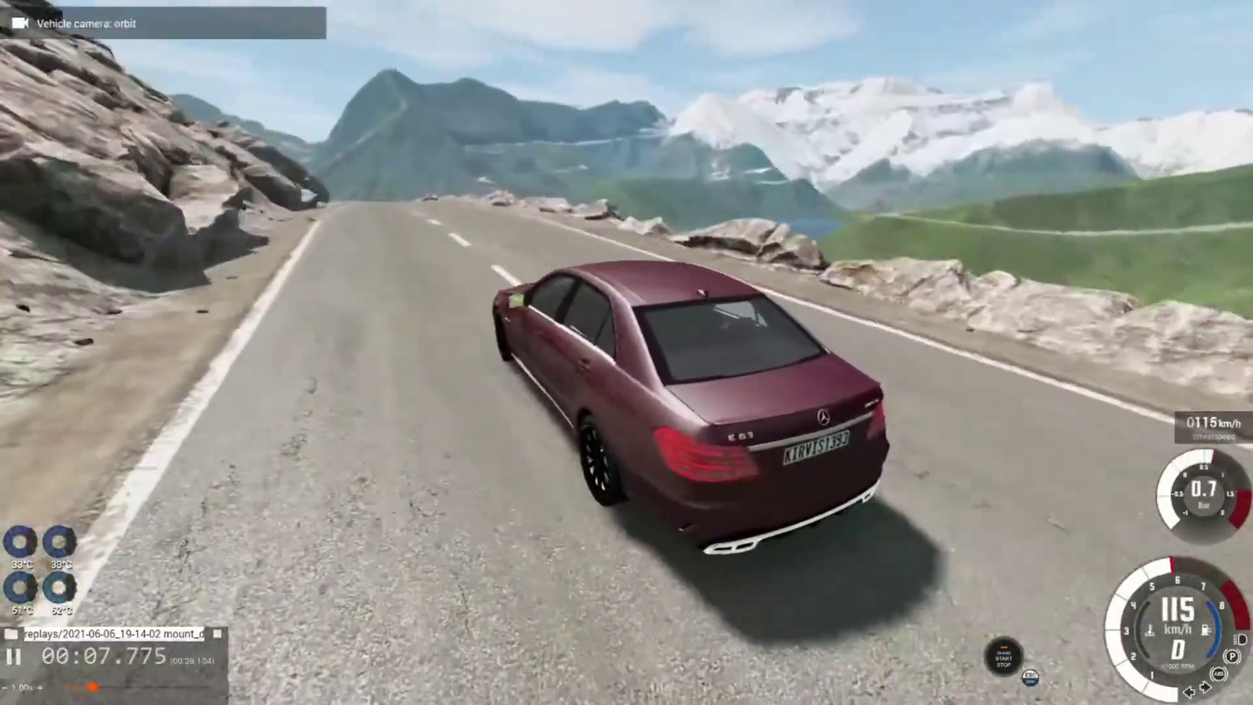
{"action": "key", "text": "c"}
{"action": "key", "text": "c"}
{"action": "key", "text": "c"}
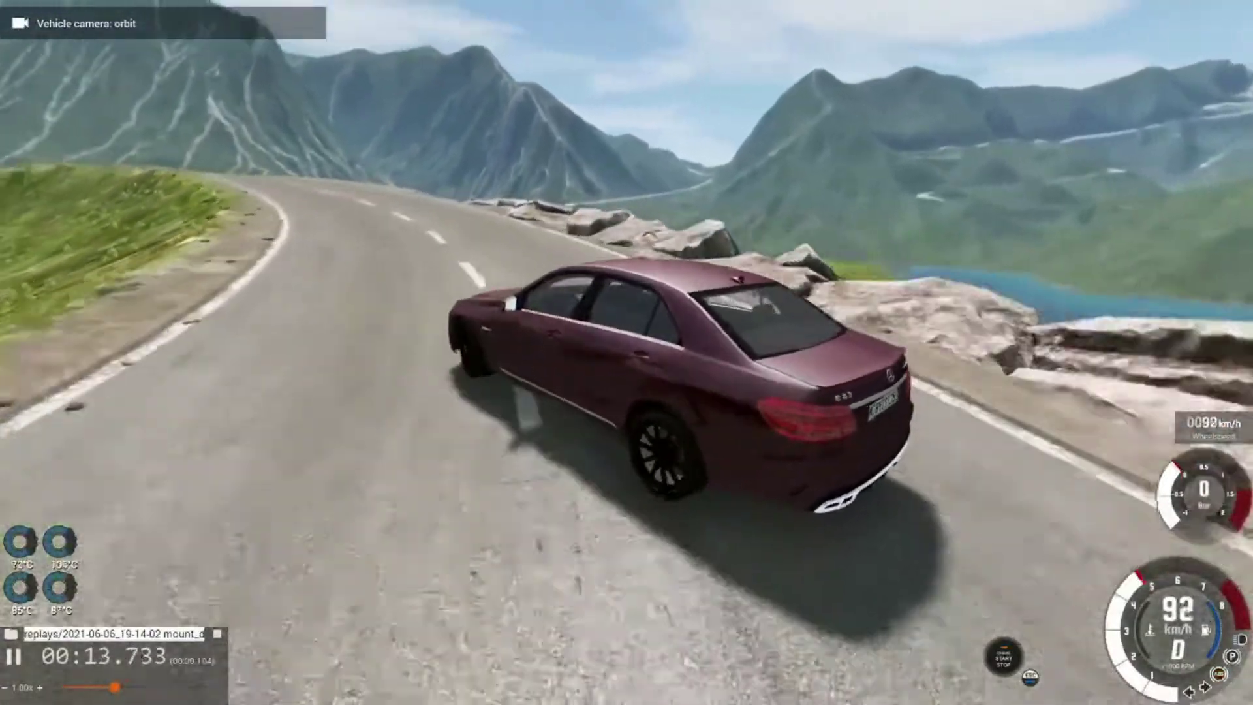
Reopen the world editor and save the camera path as tutoril in the level's camPaths folder.
{"action": "key", "text": "F11"}
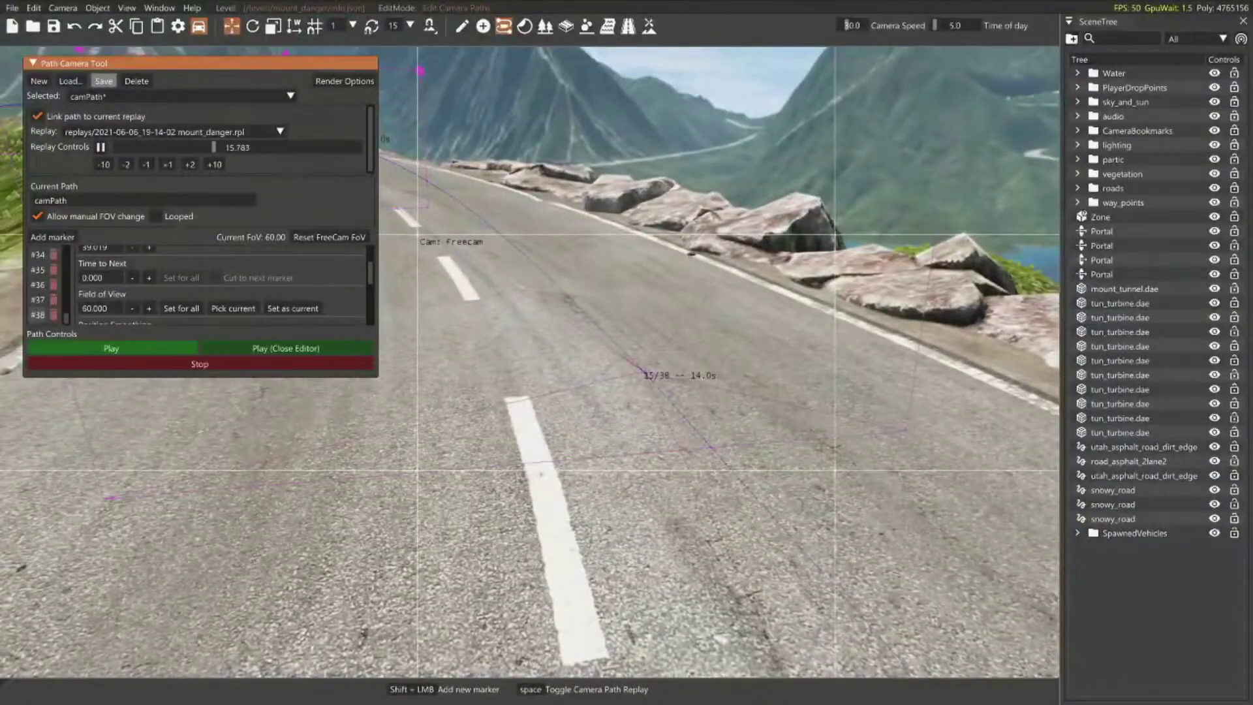
{"action": "left_click", "coordinate": [103, 81]}
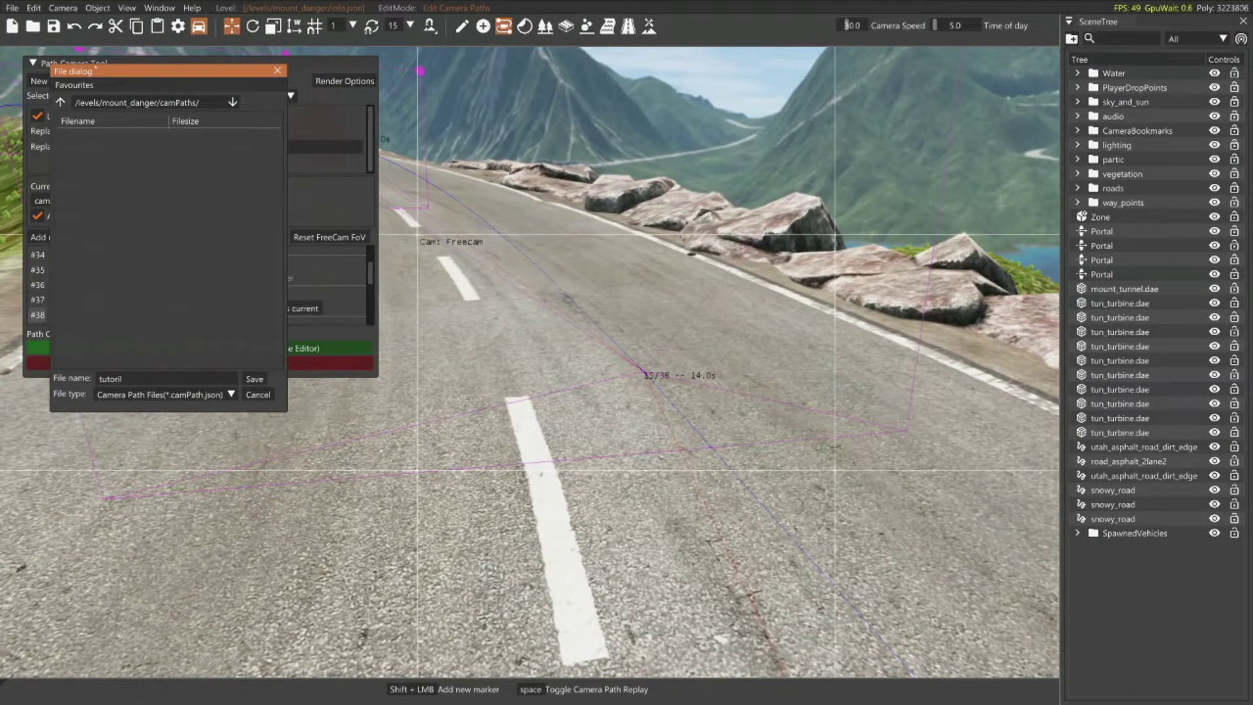
{"action": "left_click", "coordinate": [254, 378]}
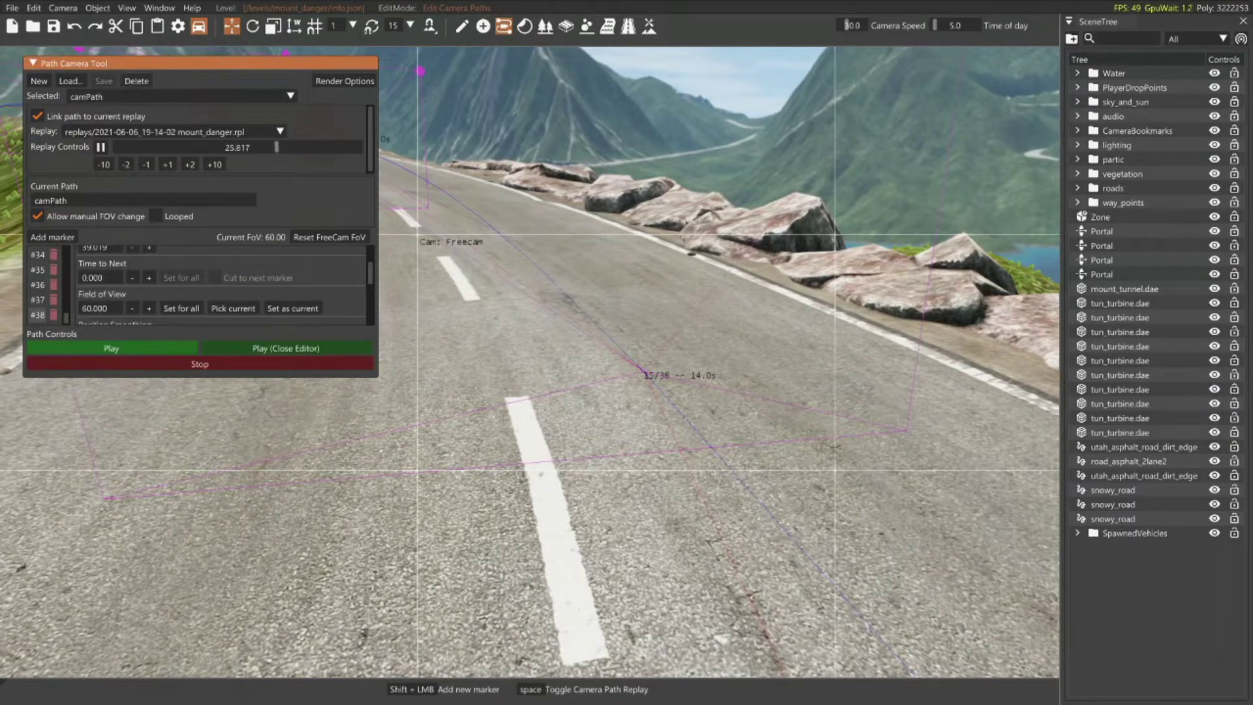
Leave the world editor, resume the paused replay and return to the vehicle's orbit camera.
{"action": "key", "text": "F11"}
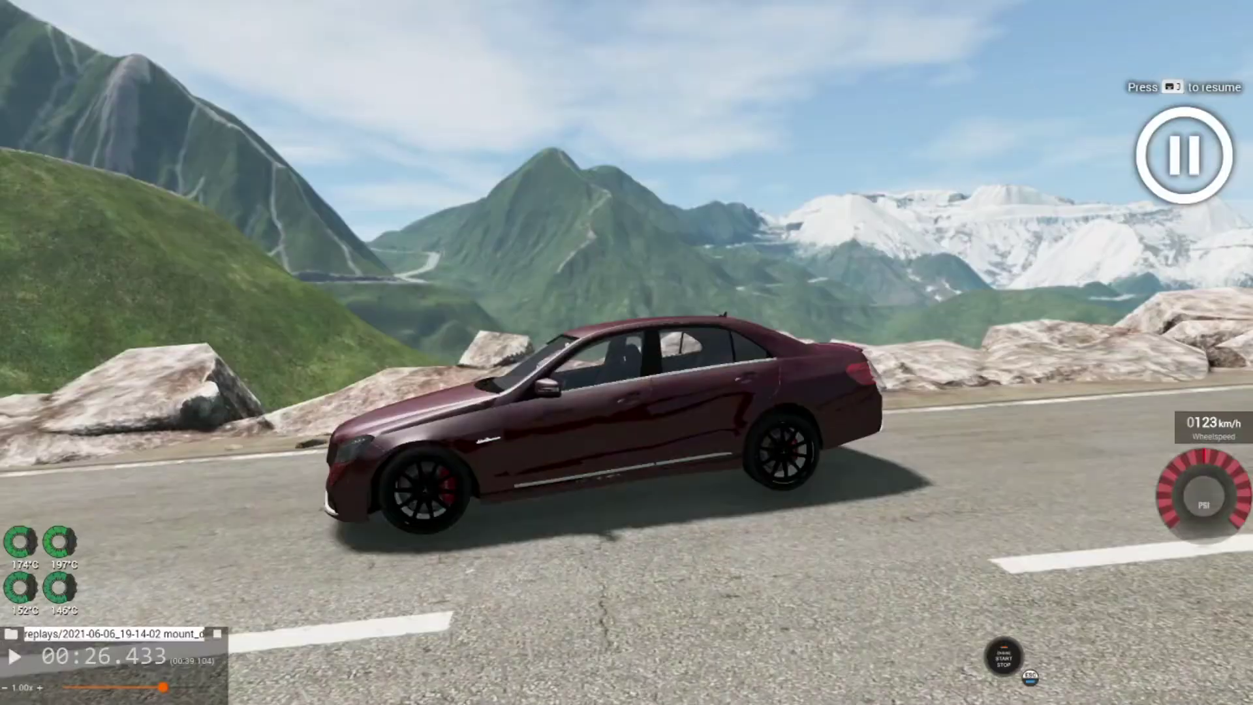
{"action": "key", "text": "j"}
{"action": "key", "text": "shift+c"}
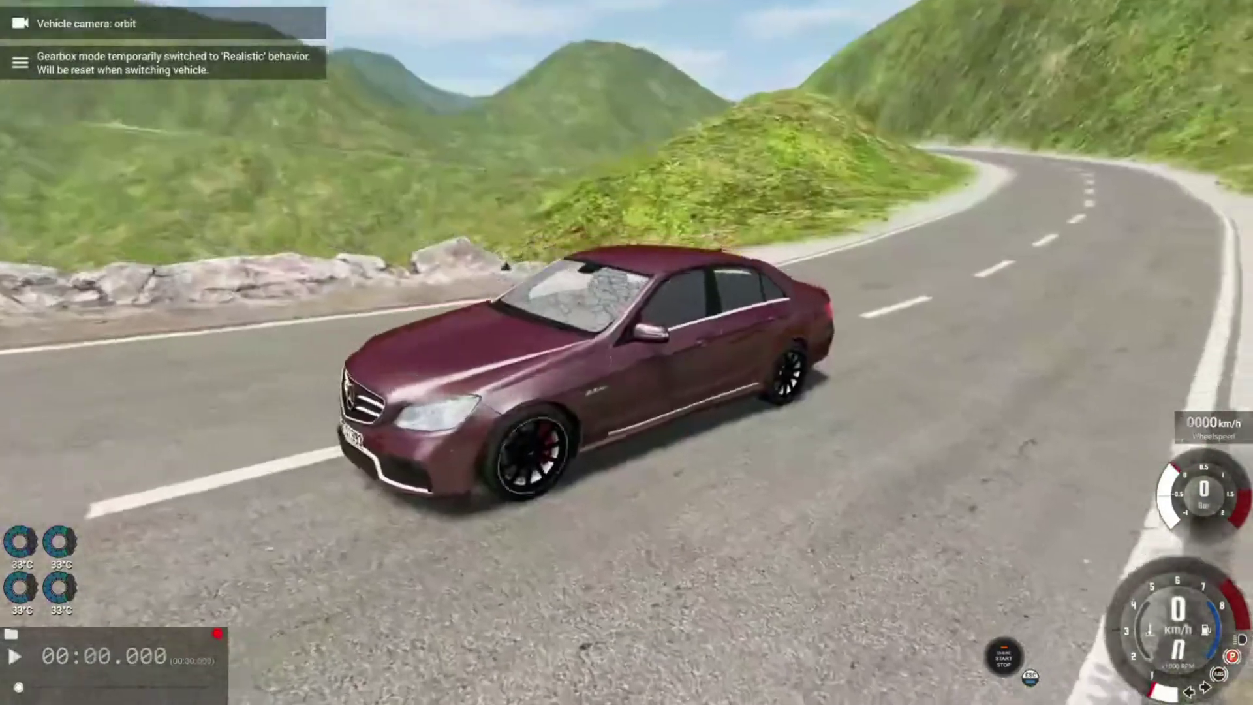
Open the vehicle selector and choose the Audi S4 as the car to drive.
{"action": "key", "text": "Escape"}
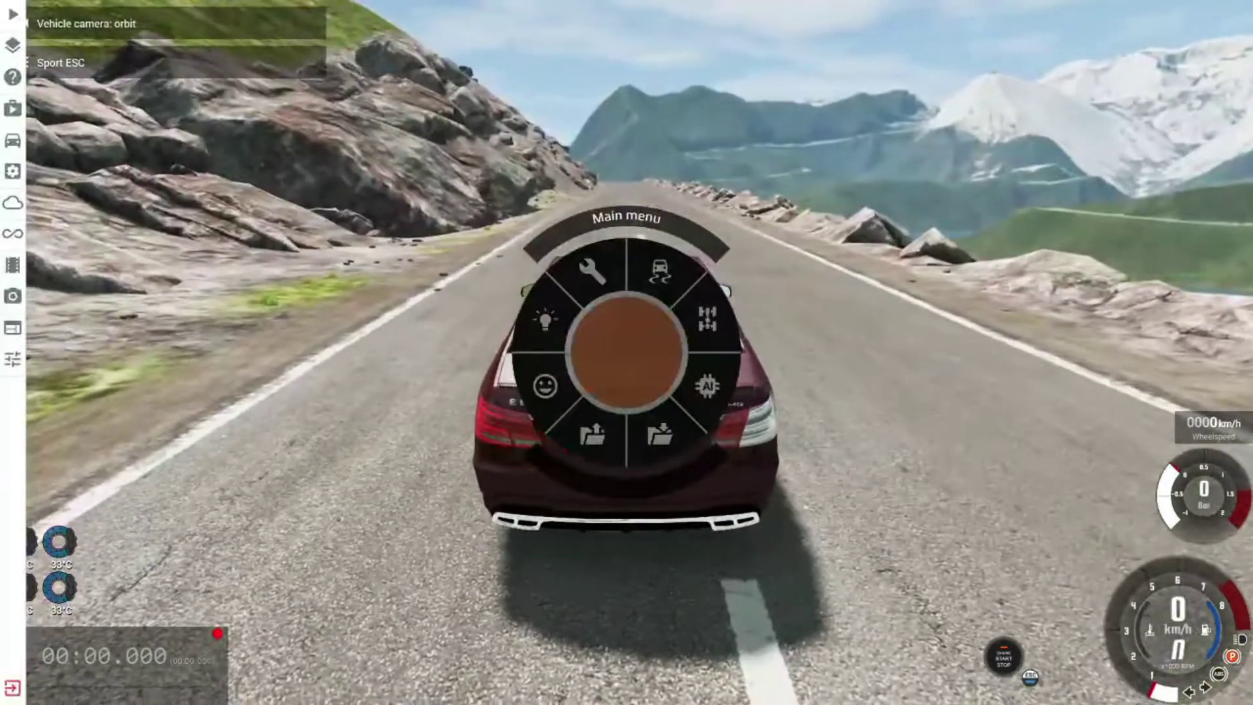
{"action": "left_click", "coordinate": [12, 140]}
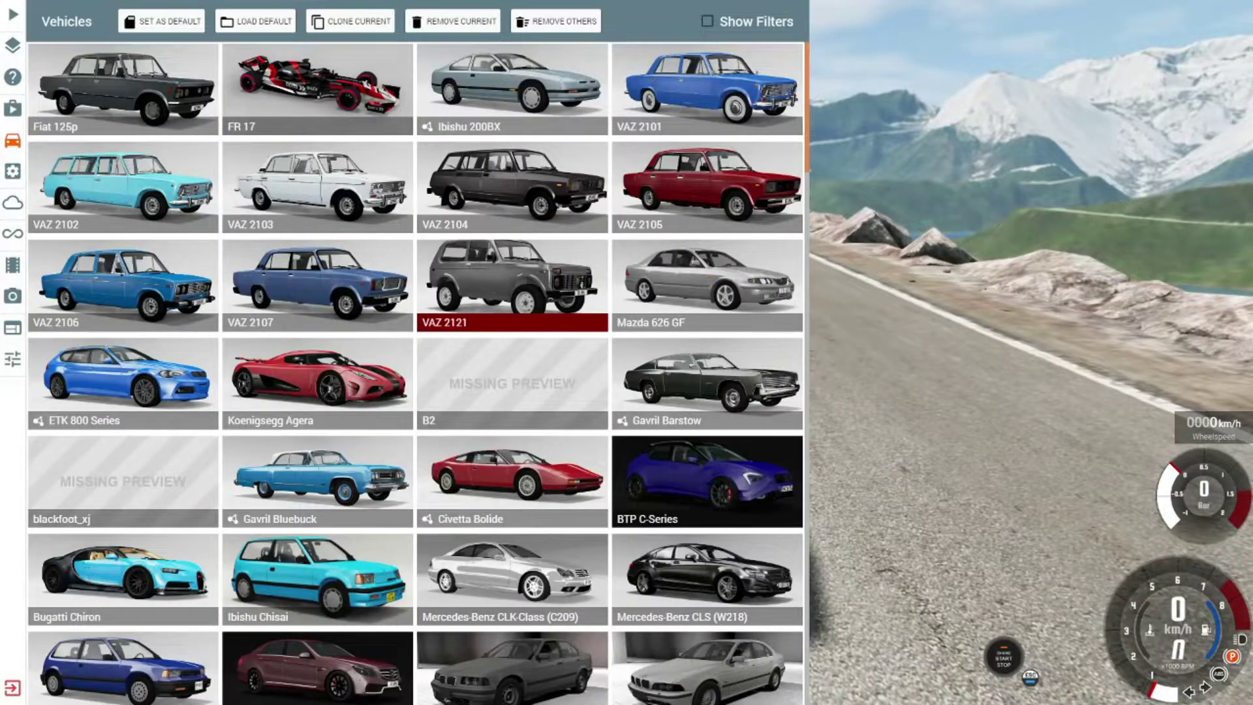
{"action": "scroll", "coordinate": [318, 382], "scroll_direction": "down", "scroll_amount": 3}
{"action": "key", "text": "Down"}
{"action": "key", "text": "Down"}
{"action": "key", "text": "Down"}
{"action": "key", "text": "Down"}
{"action": "key", "text": "Down"}
{"action": "key", "text": "Left"}
{"action": "key", "text": "Up"}
{"action": "key", "text": "Down"}
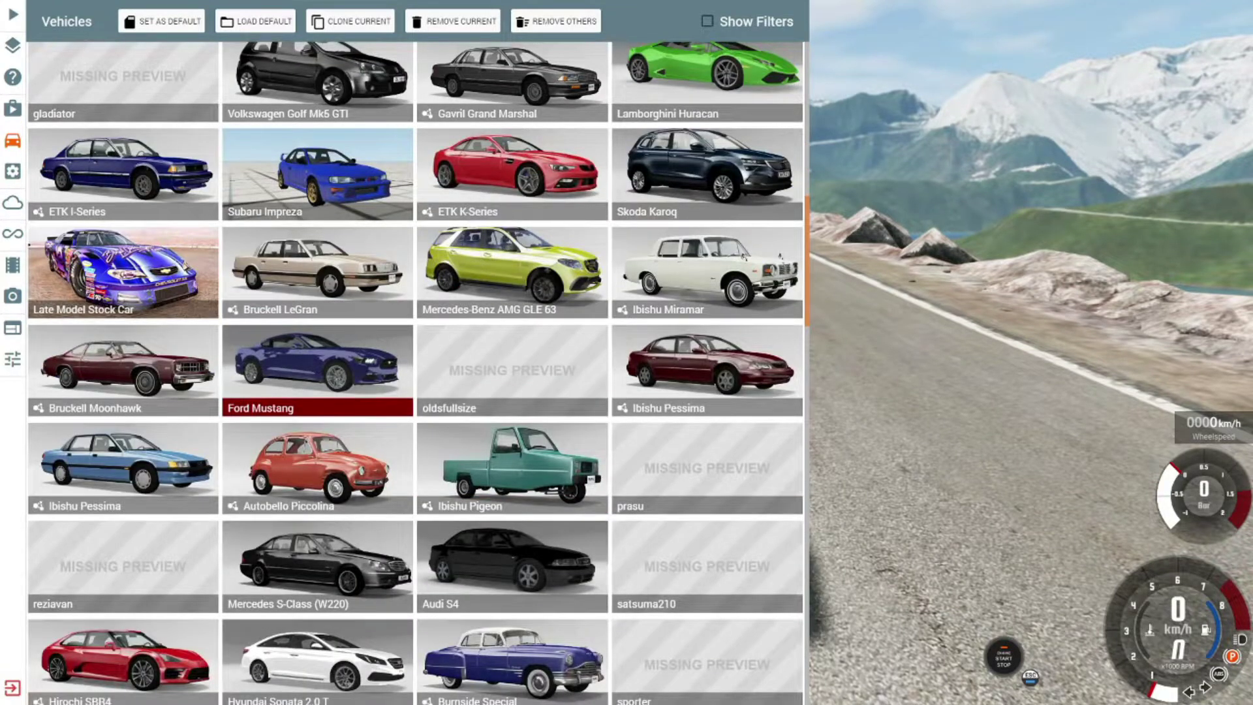
{"action": "key", "text": "Down"}
{"action": "key", "text": "Down"}
{"action": "key", "text": "Right"}
{"action": "key", "text": "Return"}
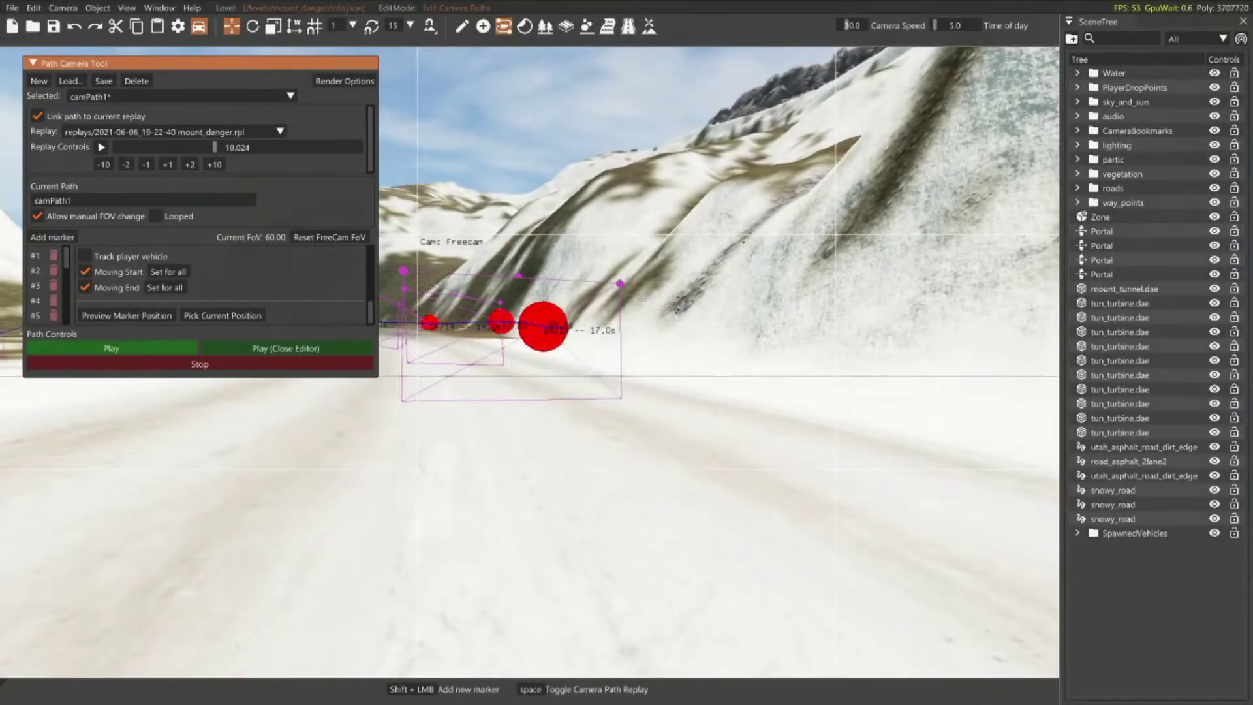
Advance the second replay and bring the free camera up close behind the Audi for the next camPath1 marker.
{"action": "key", "text": "w"}
{"action": "right_click_drag", "start_coordinate": [587, 327], "coordinate": [581, 470]}
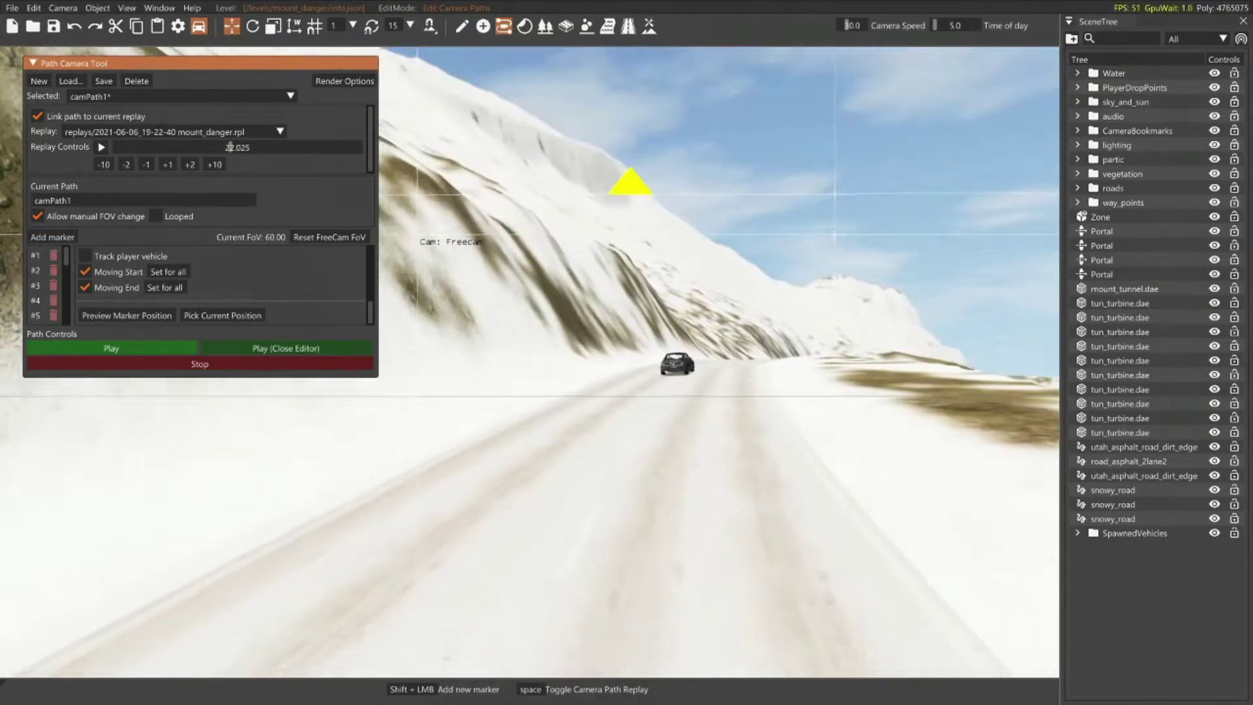
{"action": "key", "text": "w"}
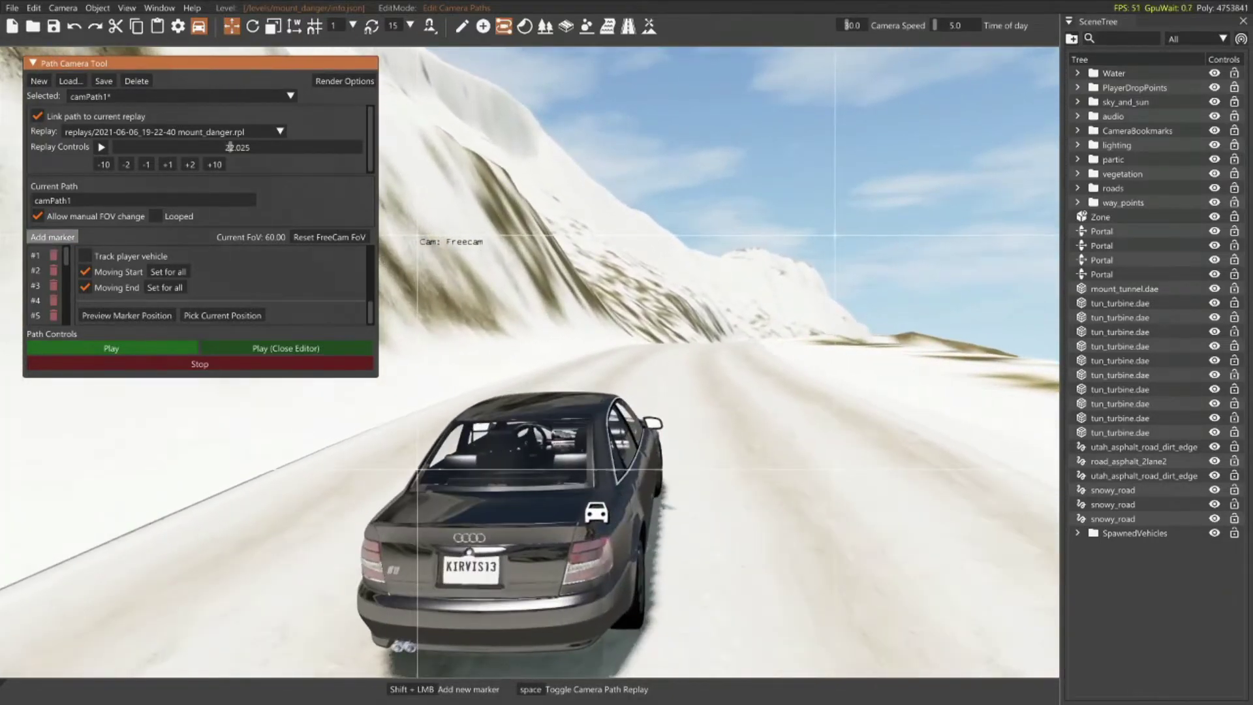